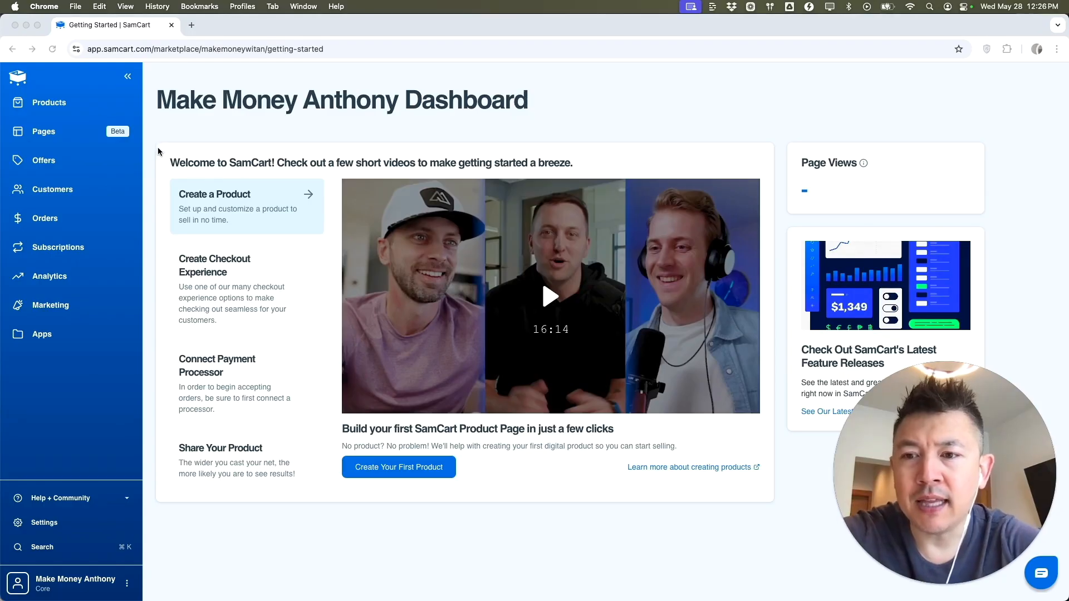
Create a lead capture page named "Youtube Checklist" with the URL slug youtube-checklist
click(49, 136)
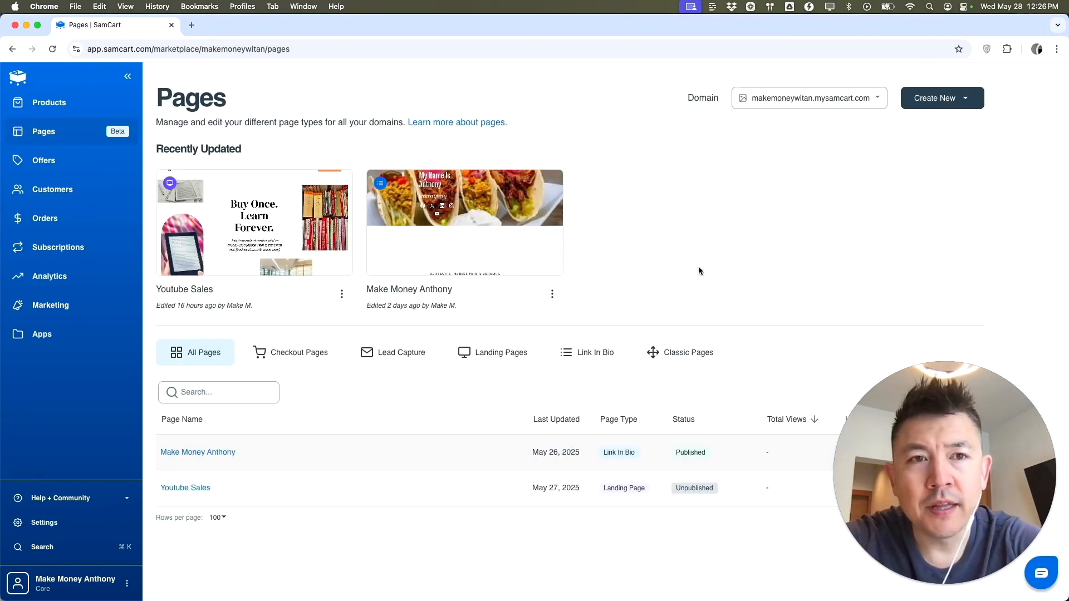
click(940, 104)
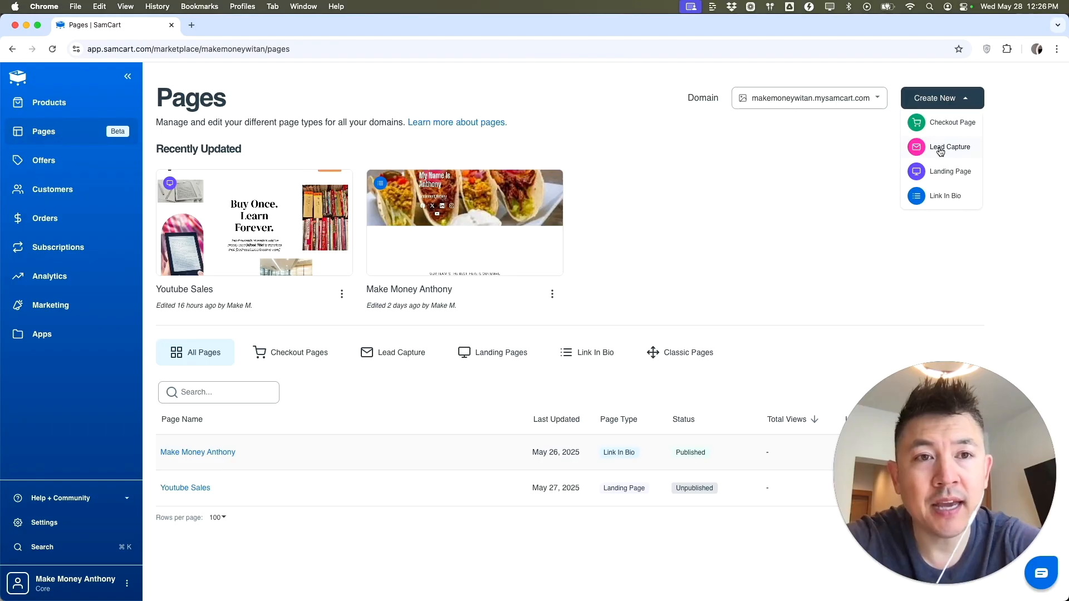
click(935, 148)
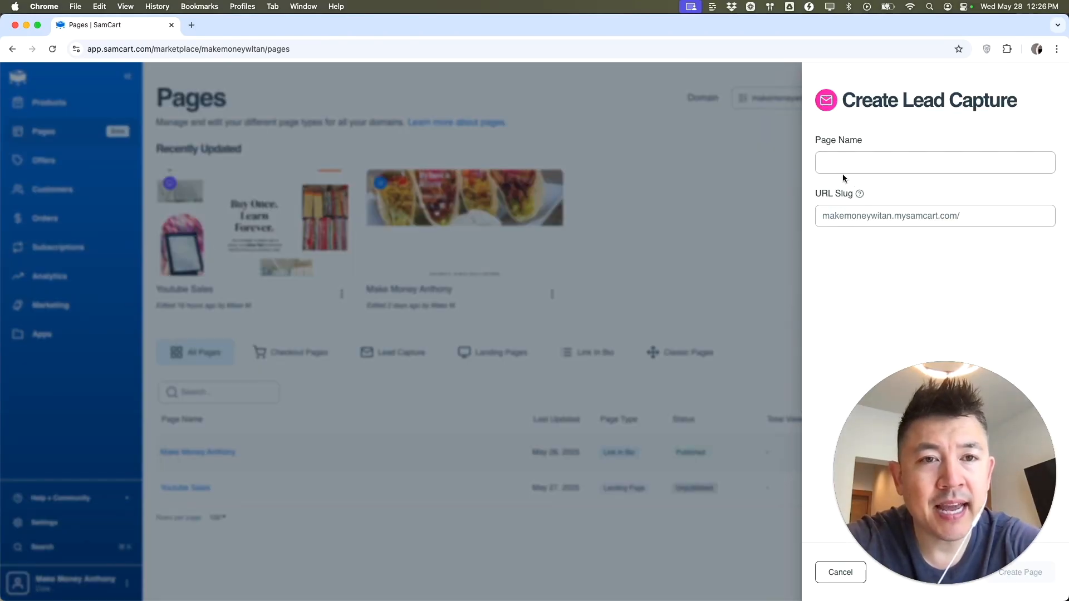
click(869, 167)
text(Youtube Checklist)
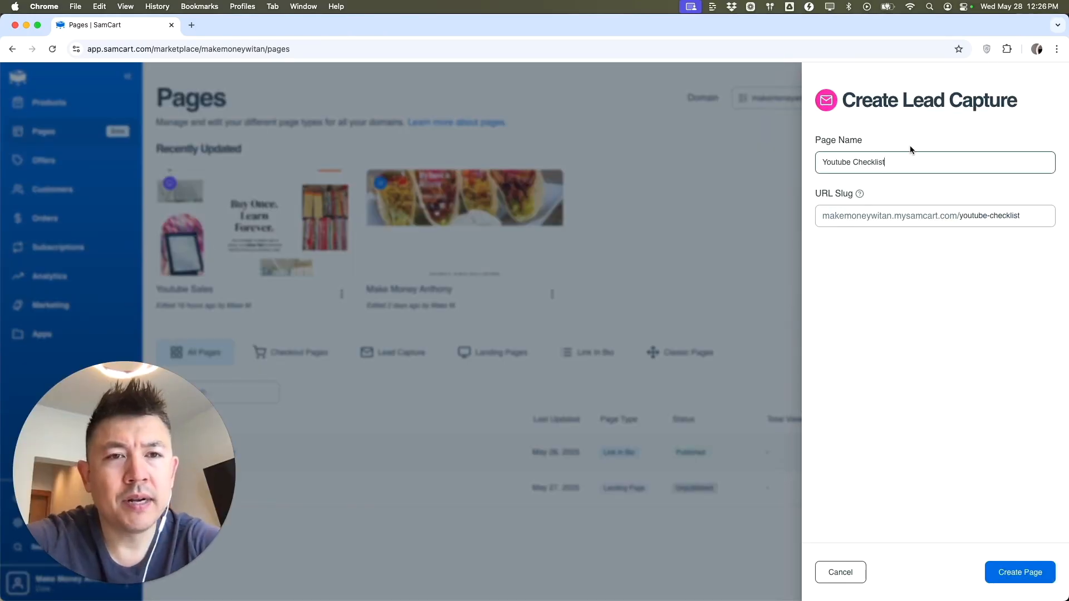
click(954, 217)
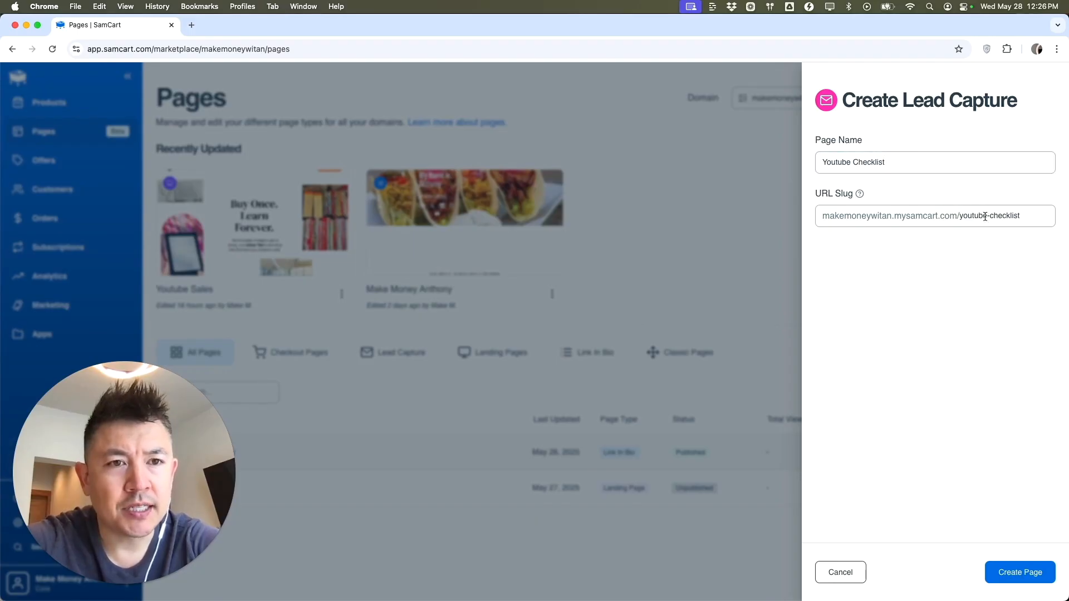
click(1022, 216)
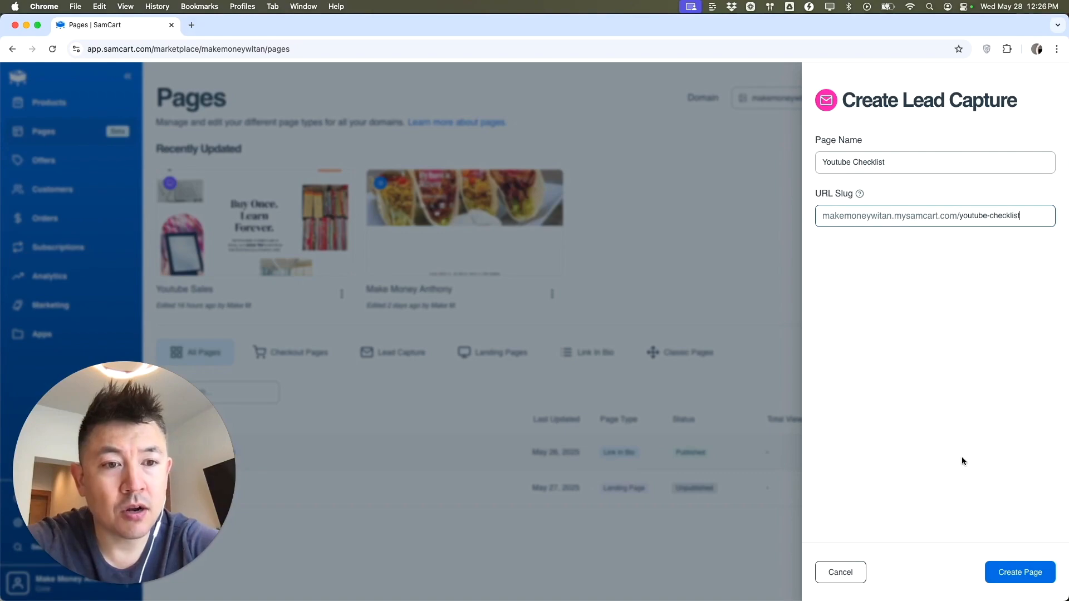
click(1002, 573)
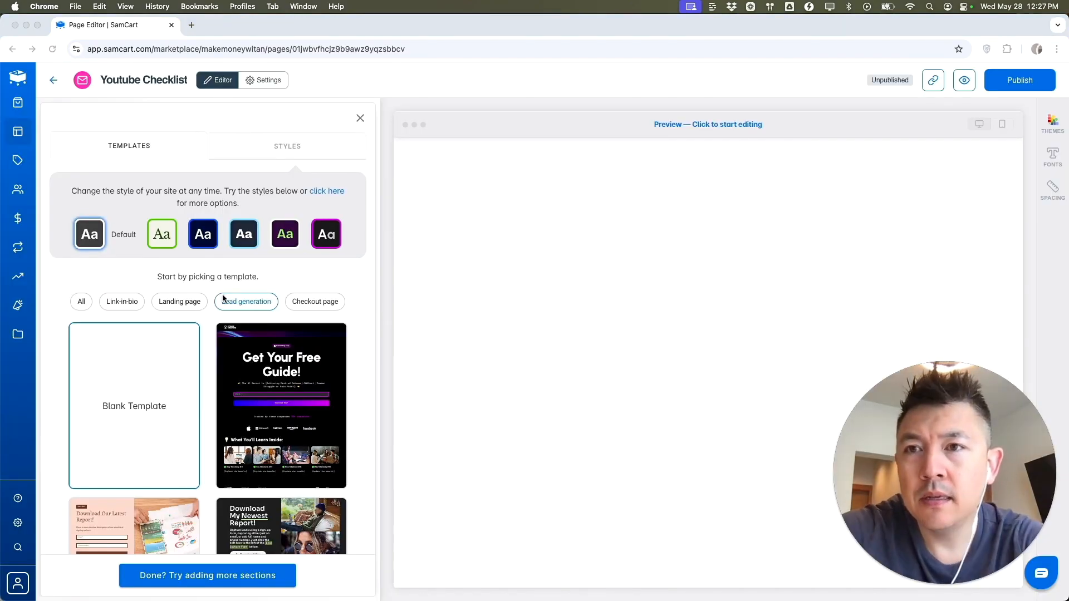
Apply the dark "Get Your Free Guide!" lead generation template to the page and open it for editing
scroll(252, 334, down, 2)
scroll(252, 352, down, 1)
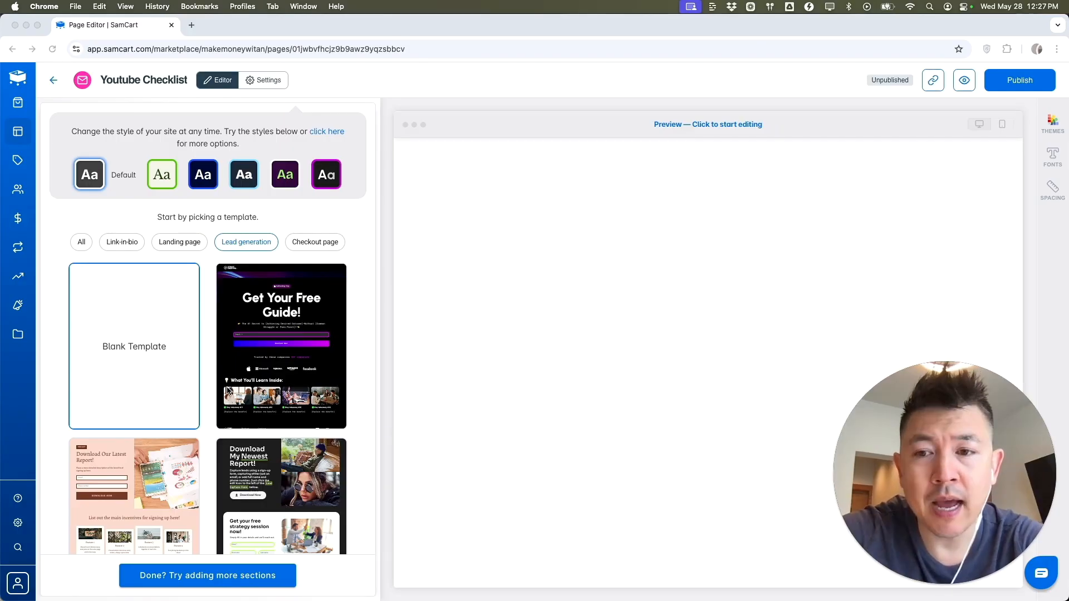
scroll(227, 392, down, 2)
scroll(228, 395, down, 2)
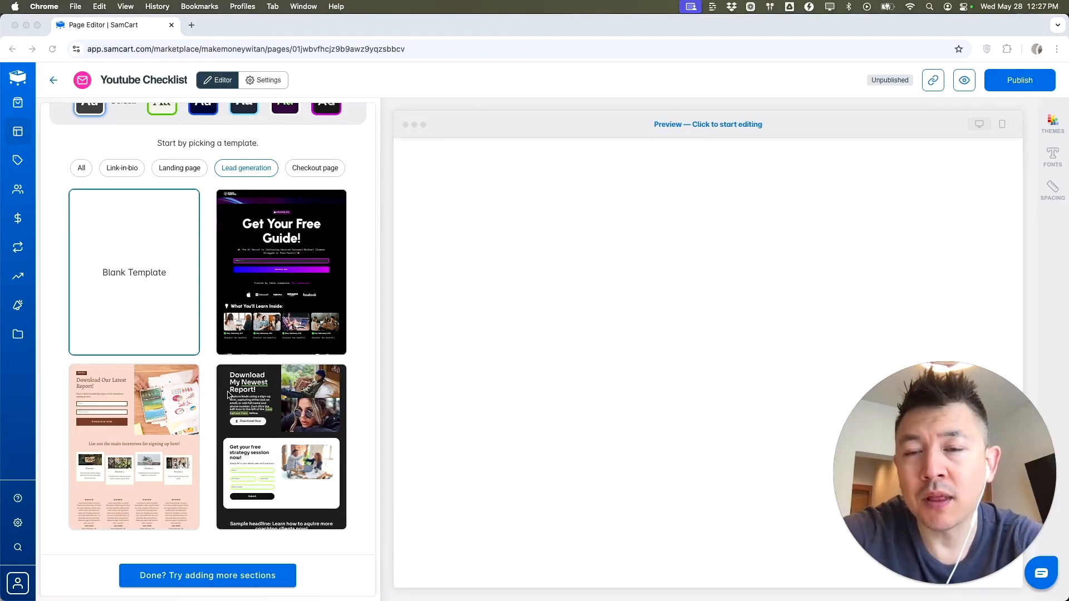
scroll(255, 388, up, 3)
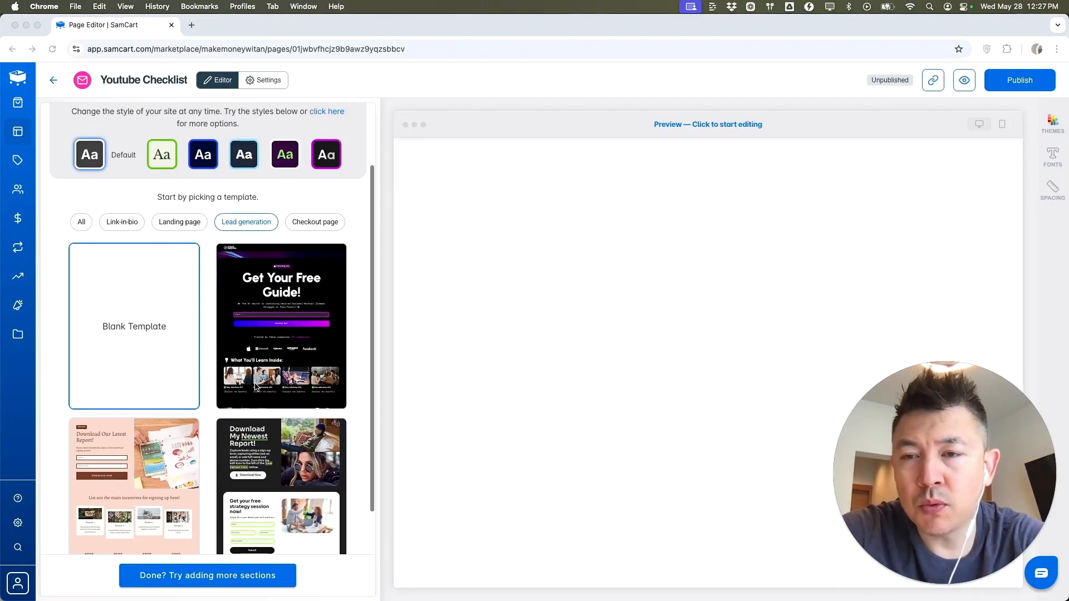
scroll(275, 355, down, 2)
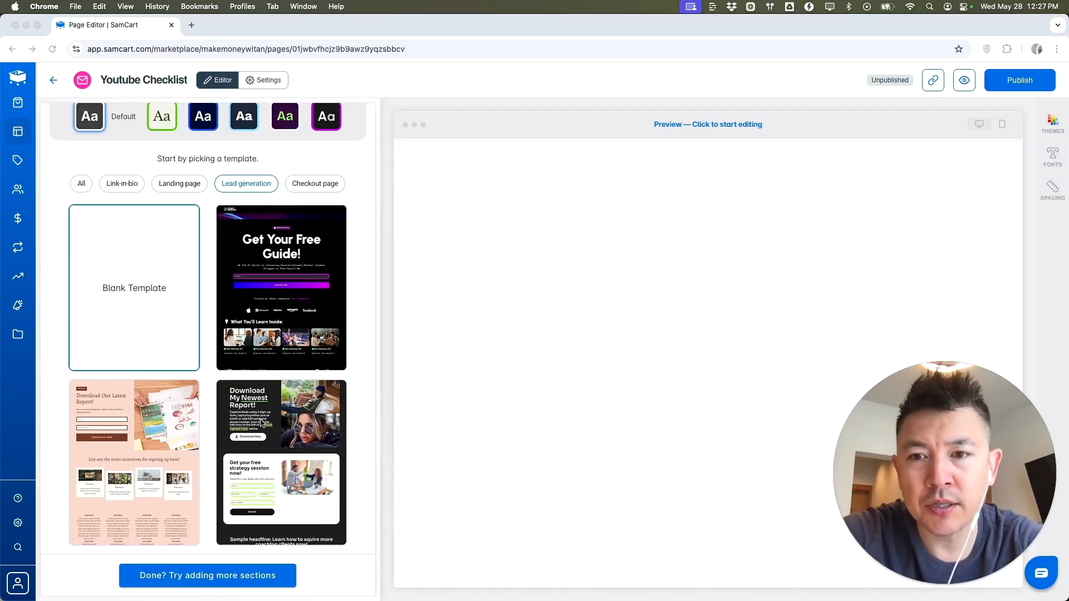
click(286, 251)
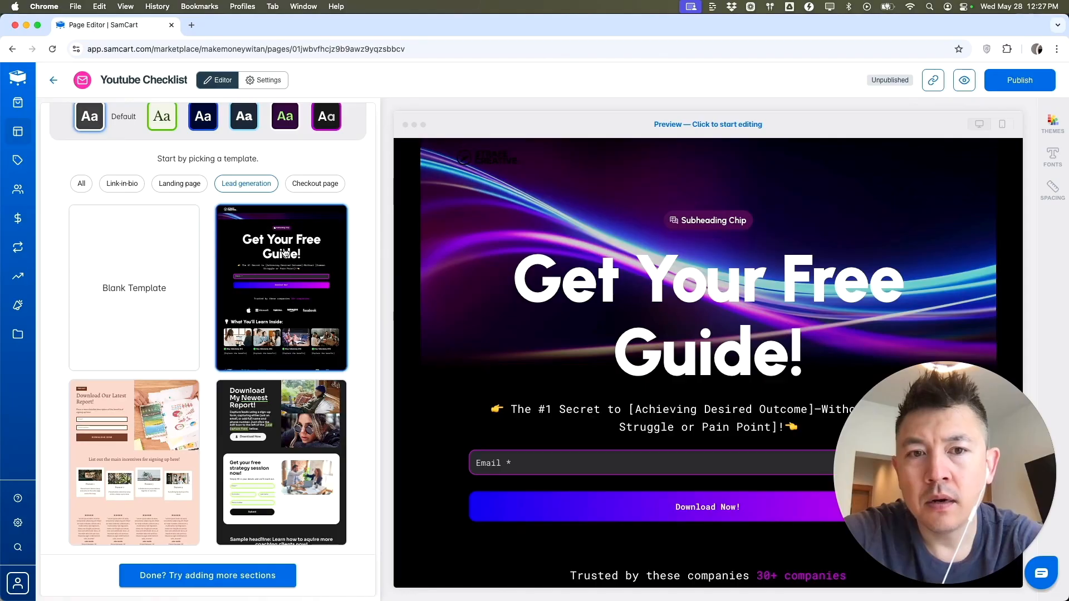
scroll(691, 306, down, 3)
scroll(692, 306, up, 4)
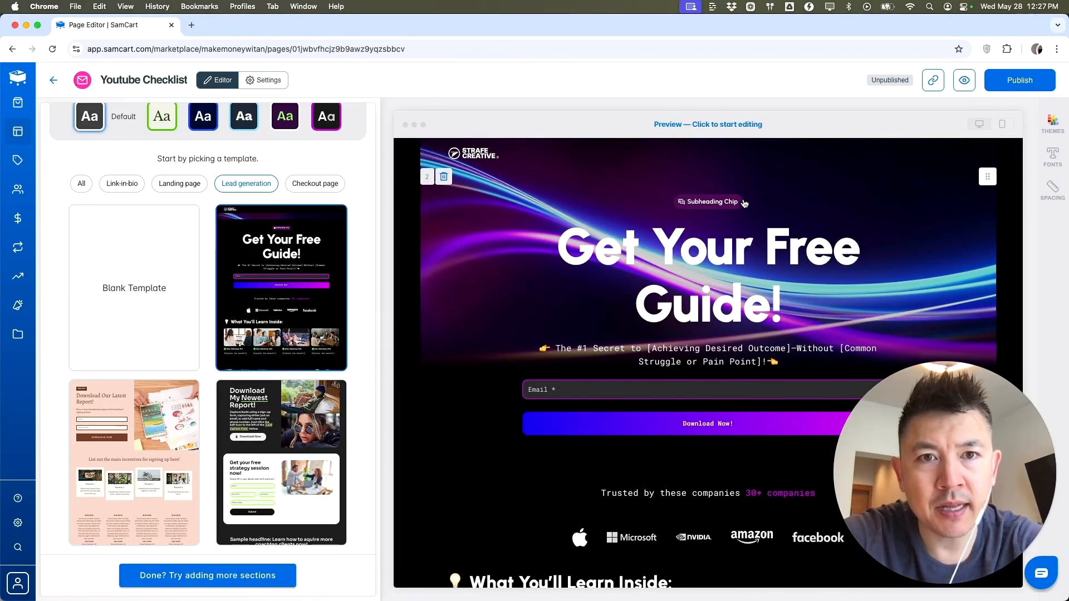
click(738, 126)
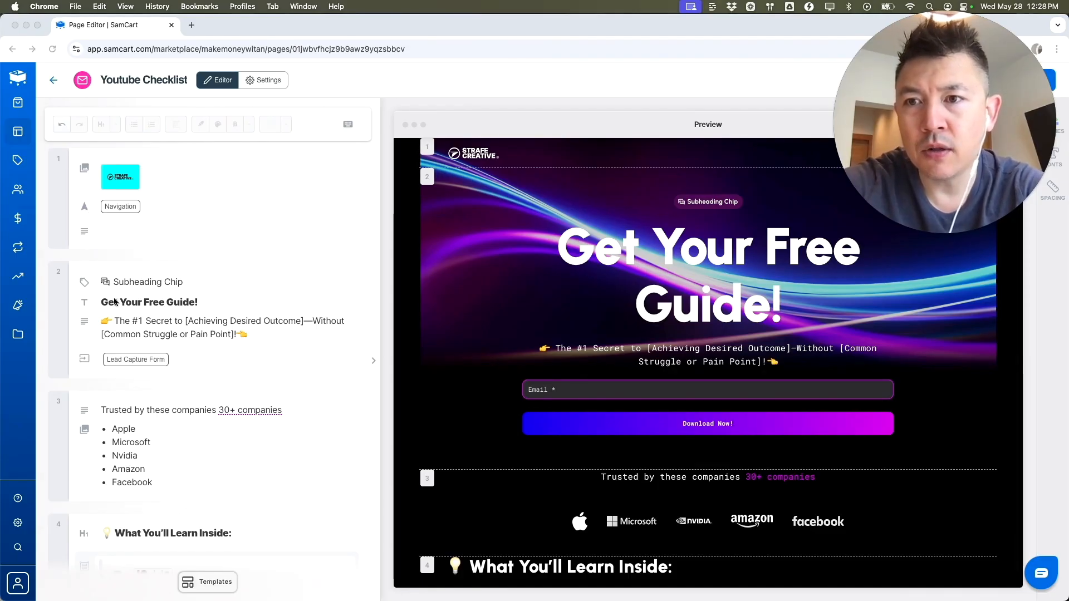
Switch section 2 to another suggested layout and change its heading to "Get Your Free Checklist!"
scroll(255, 292, down, 2)
click(232, 270)
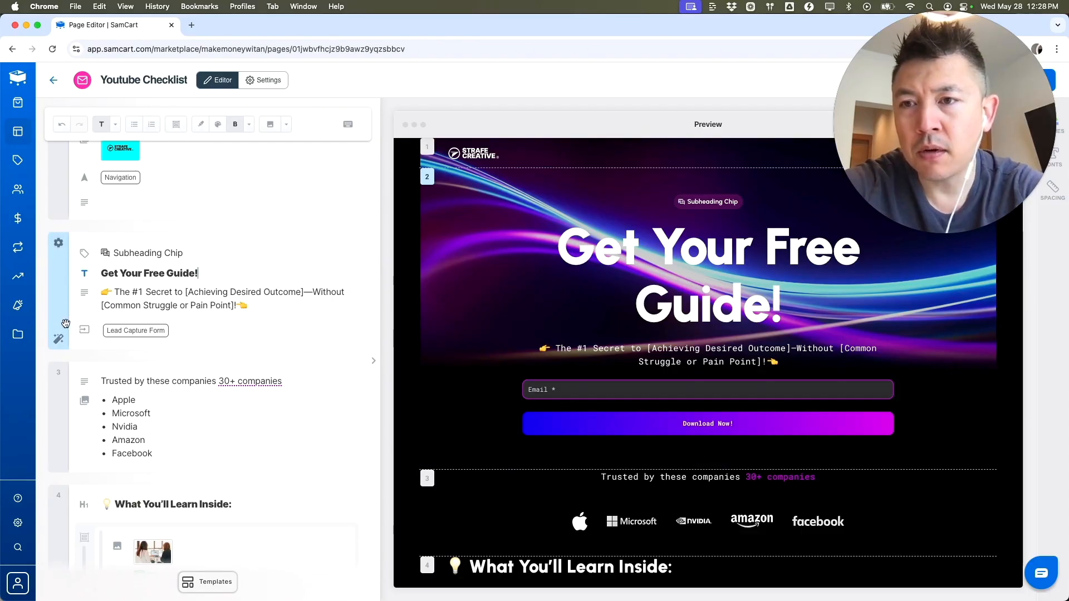
click(60, 340)
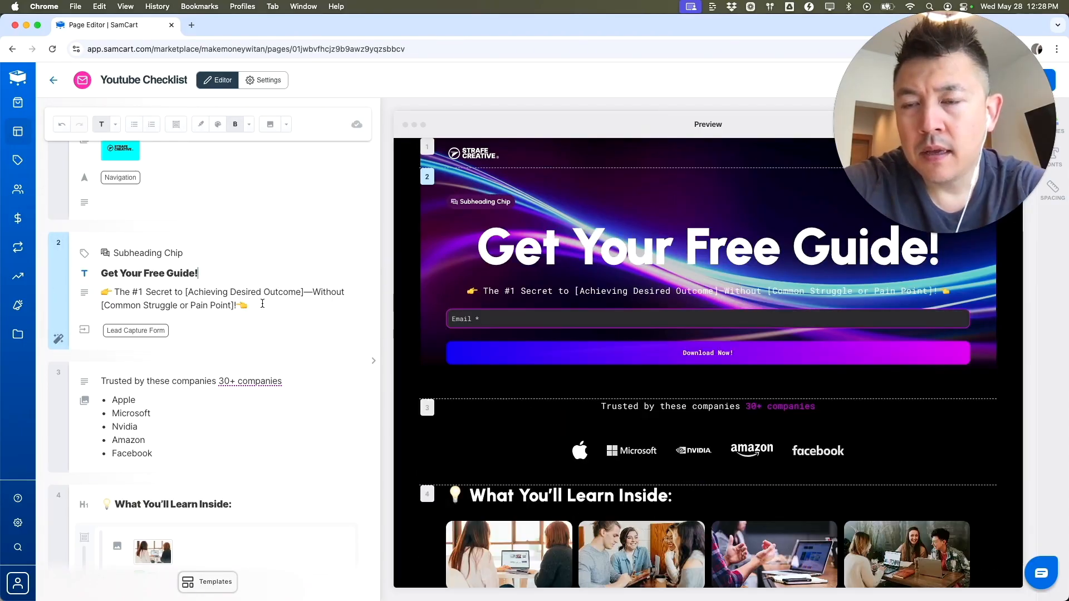
double_click(180, 272)
text(Checklist)
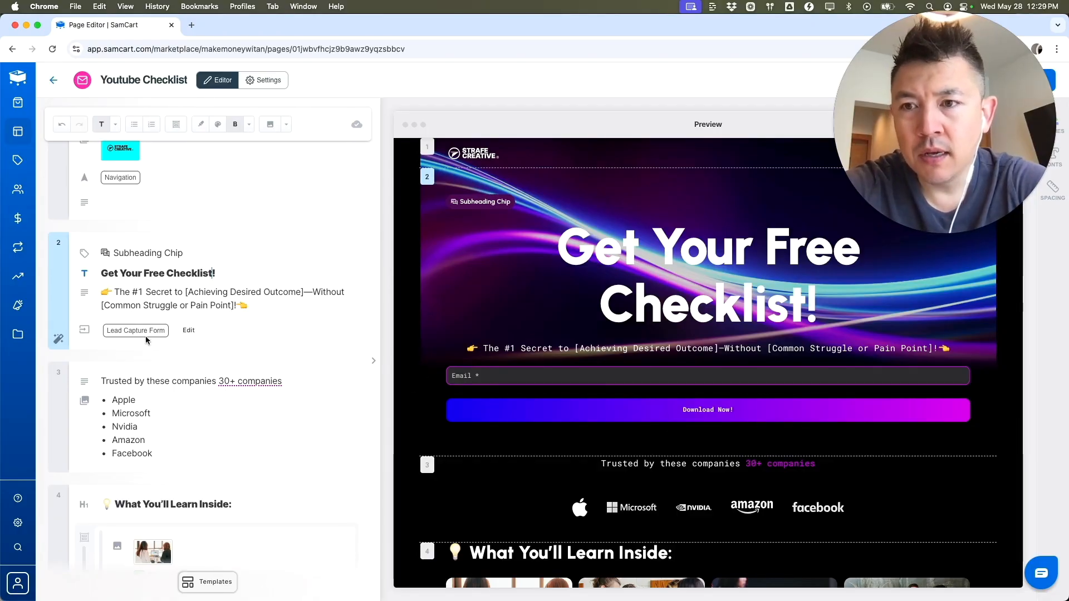
Add a required Name field to the lead capture form and set its button label to "SEND ME MY CHECKLIST NOW!"
click(189, 331)
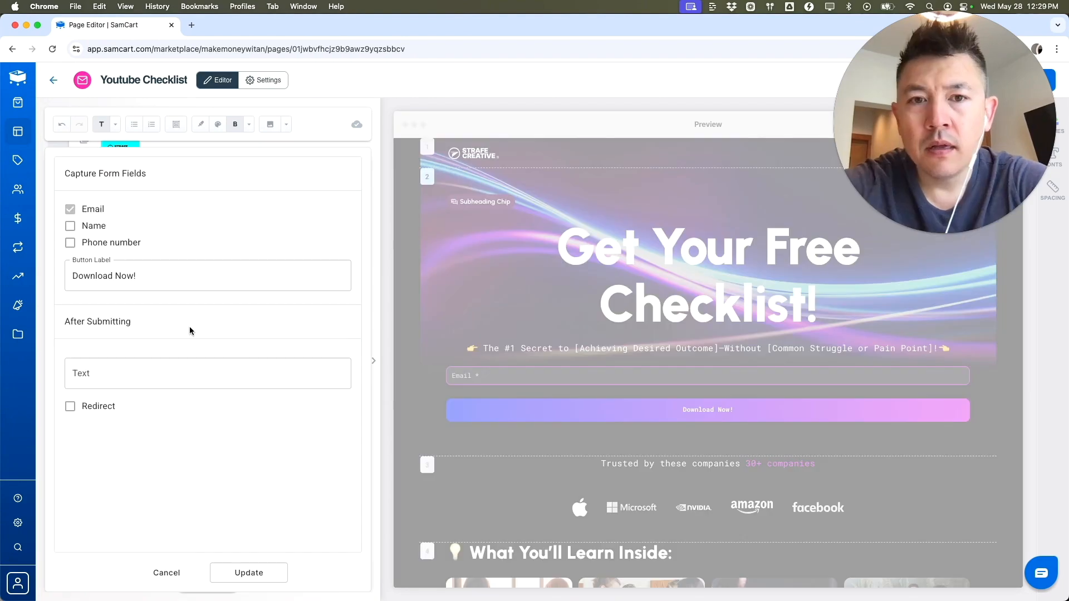
click(70, 226)
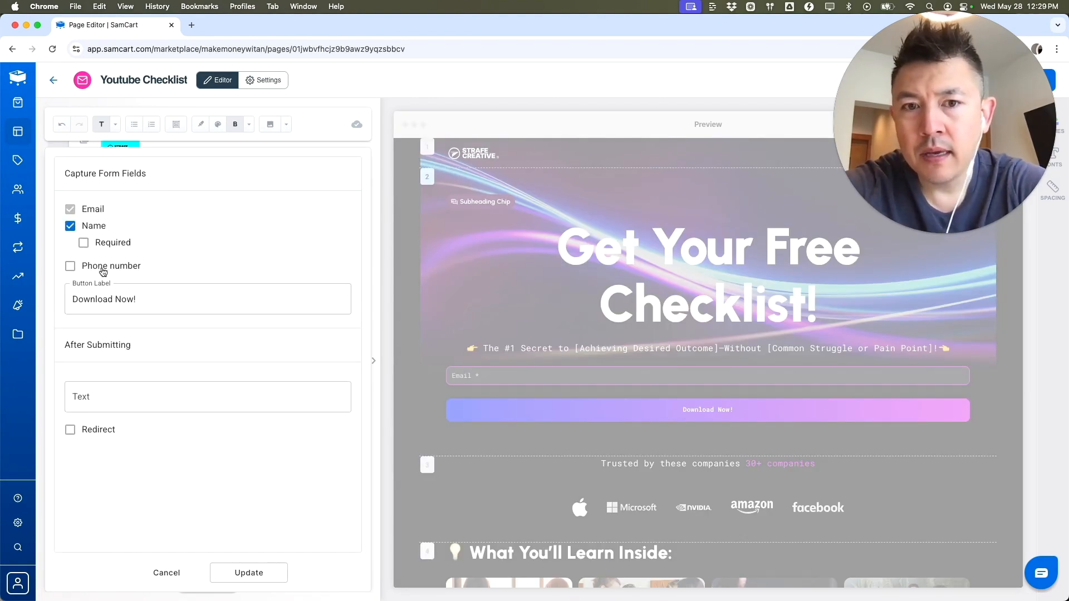
click(161, 299)
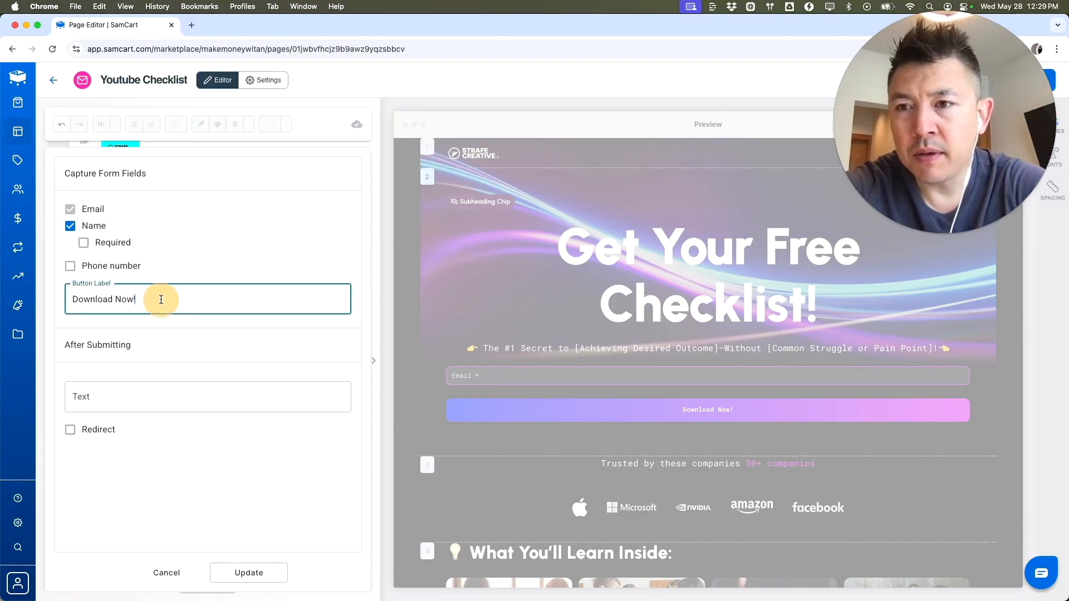
key(super+a)
text(SEND )
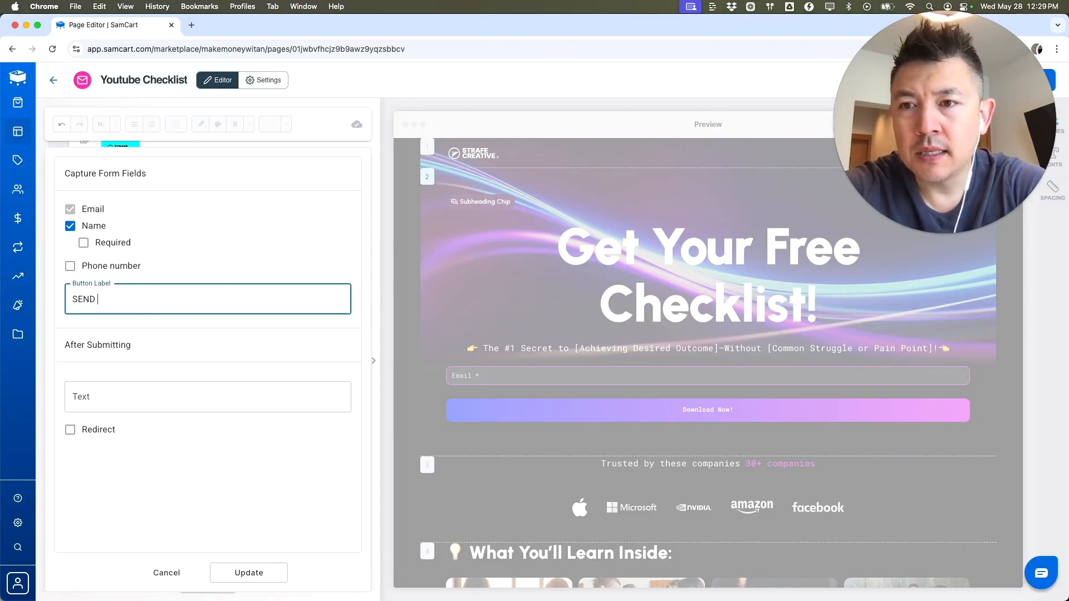
text(ME MY CHECKLIST NOW)
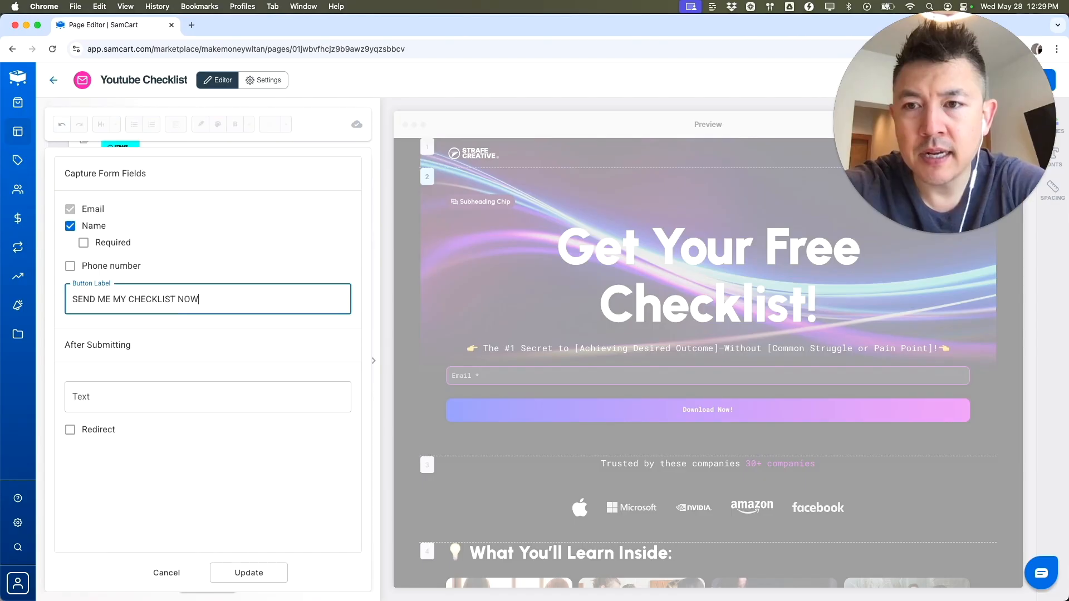
text(!)
click(84, 243)
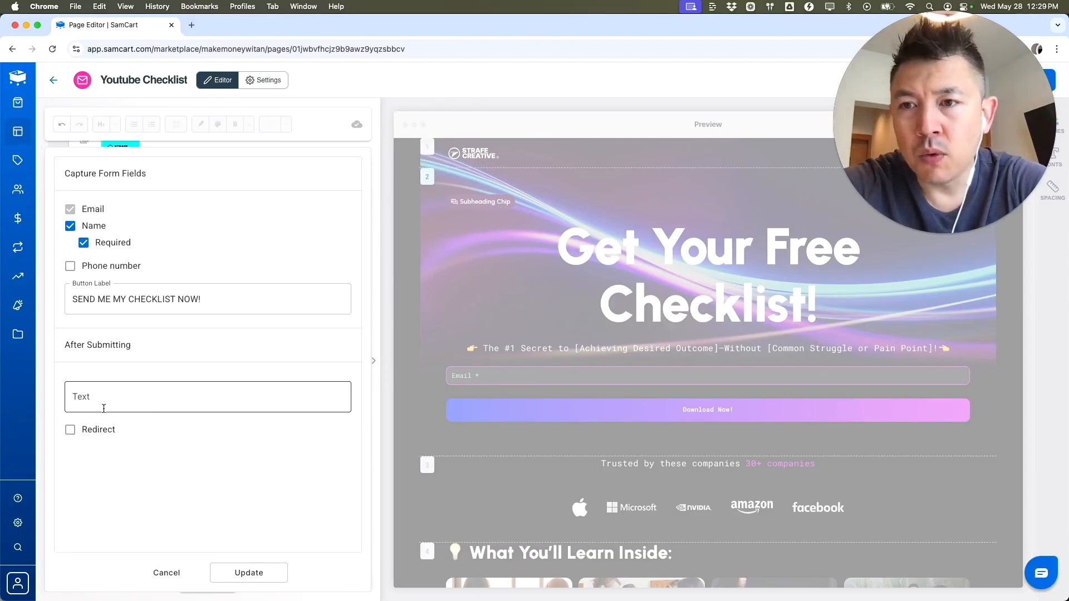
click(71, 430)
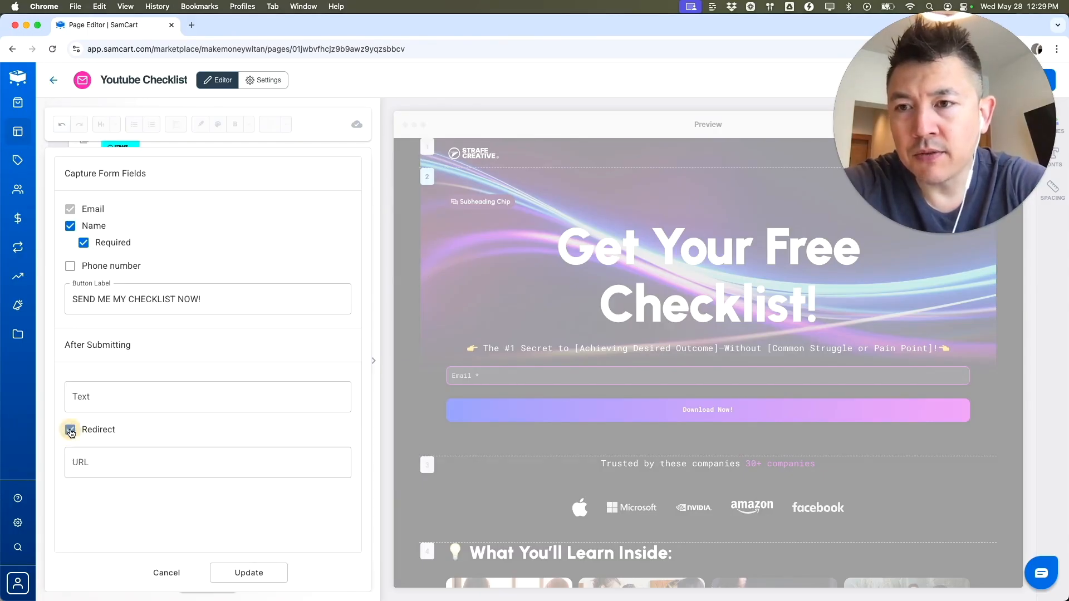
click(140, 470)
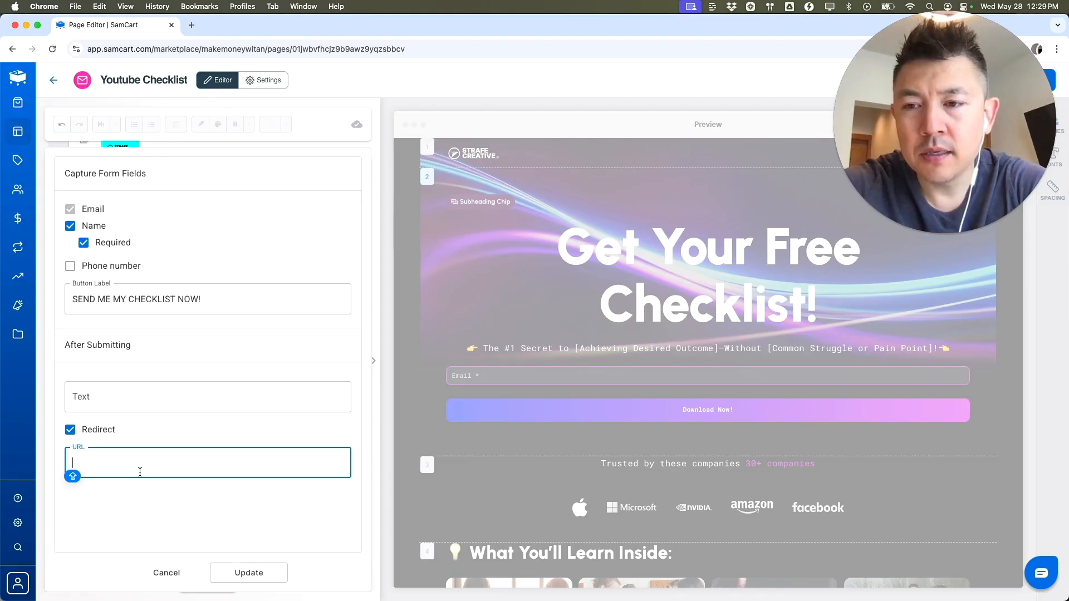
text(WWW.YOUTUBE.COM)
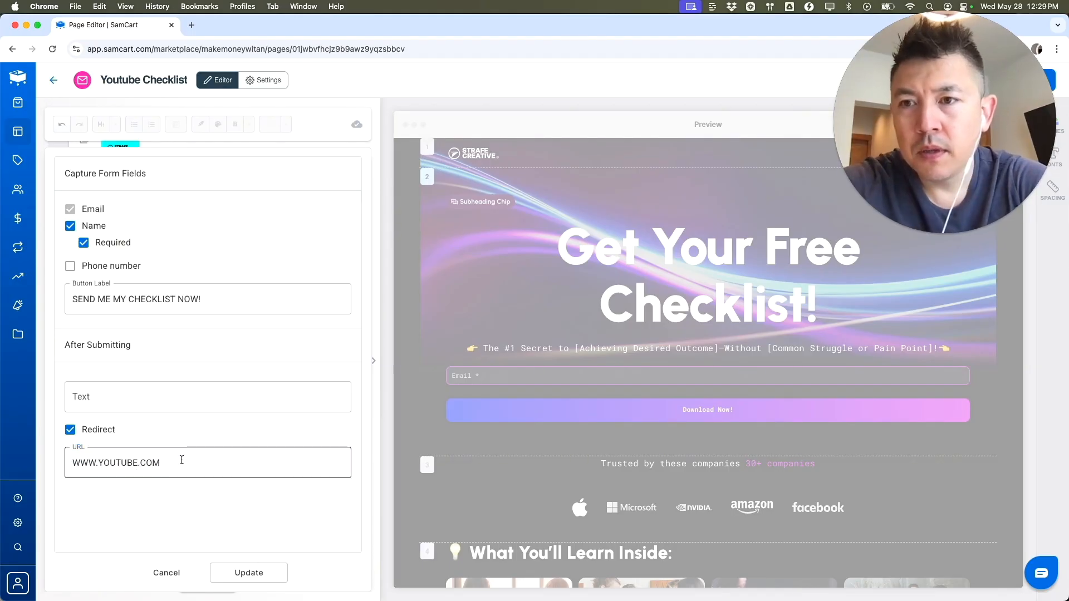
click(400, 435)
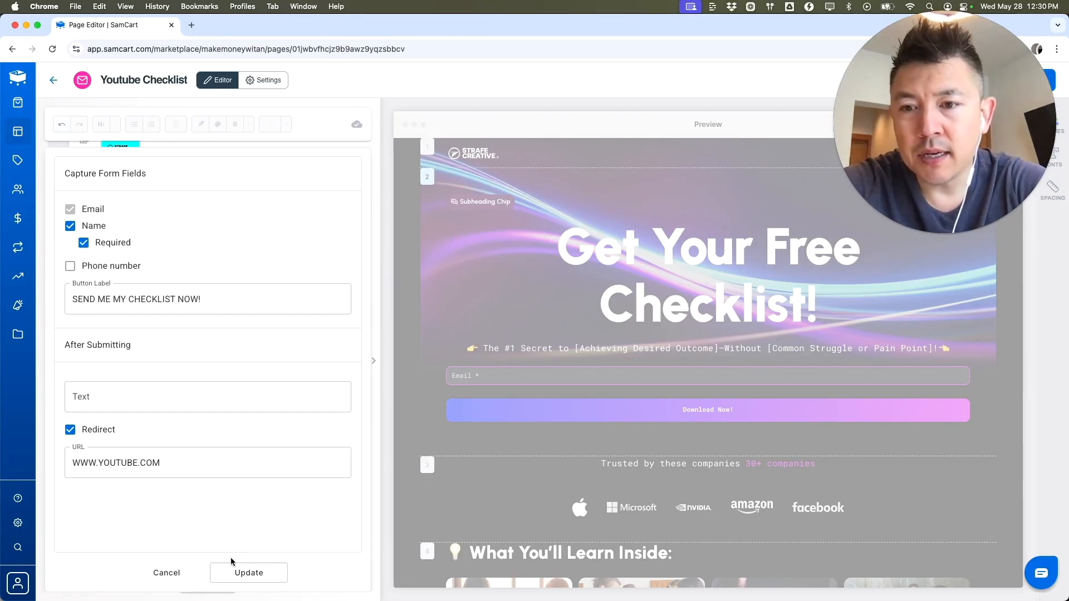
click(241, 573)
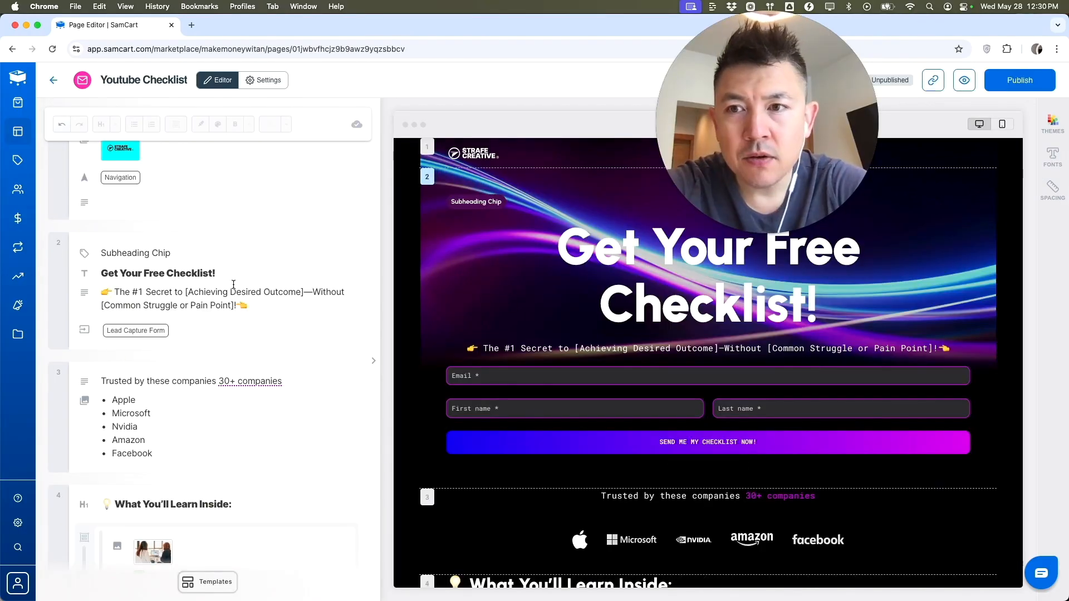
Center-align the "Subheading Chip" text above the section 2 heading
click(85, 255)
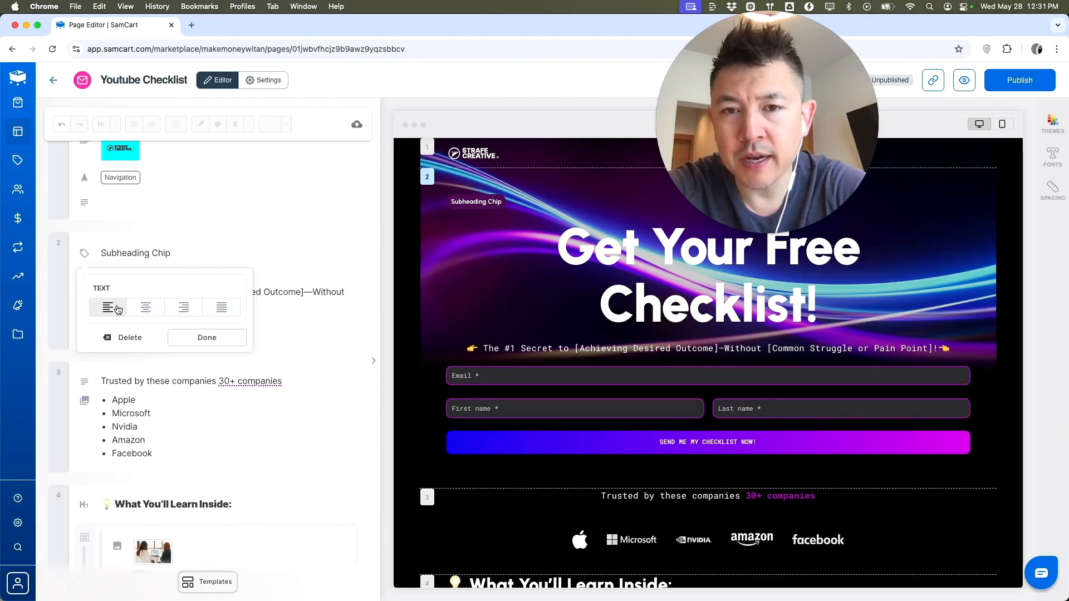
click(184, 307)
click(145, 308)
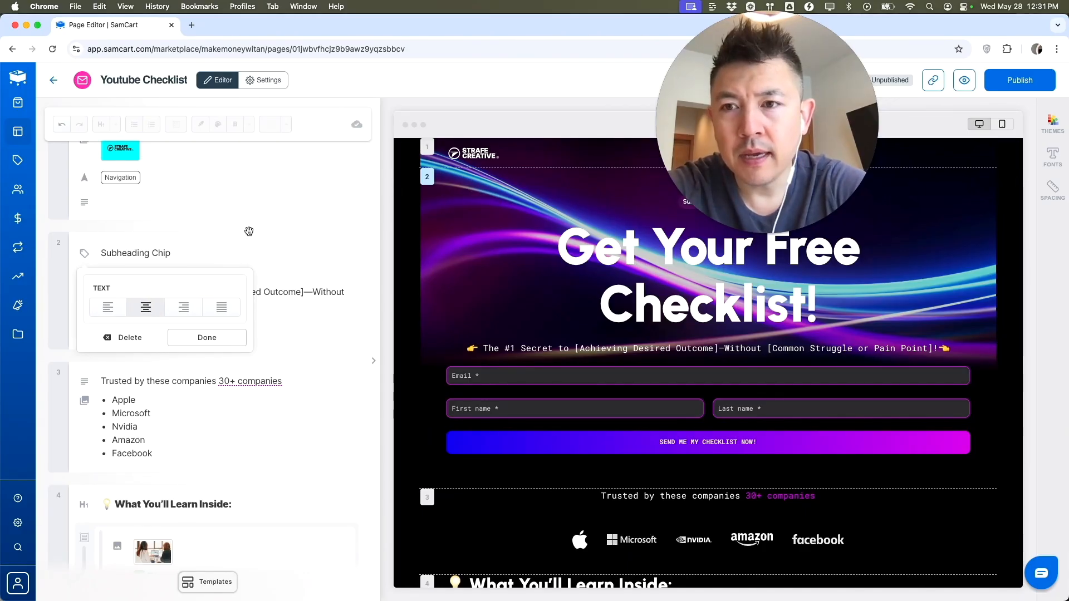
click(248, 232)
Try left alignment on the "Get Your Free Checklist!" heading and return it to center alignment
click(153, 274)
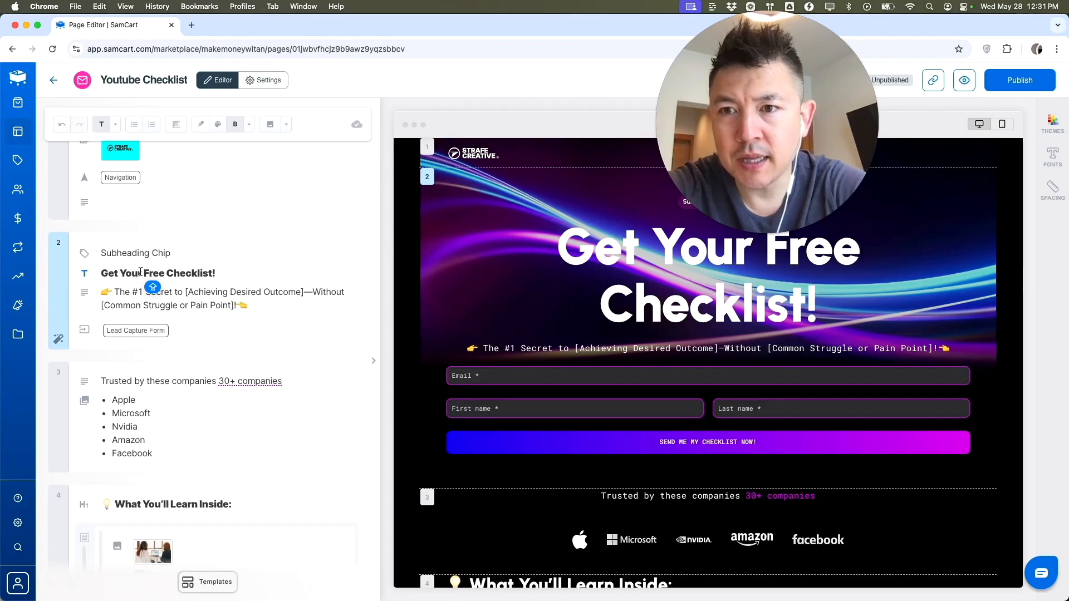
click(86, 275)
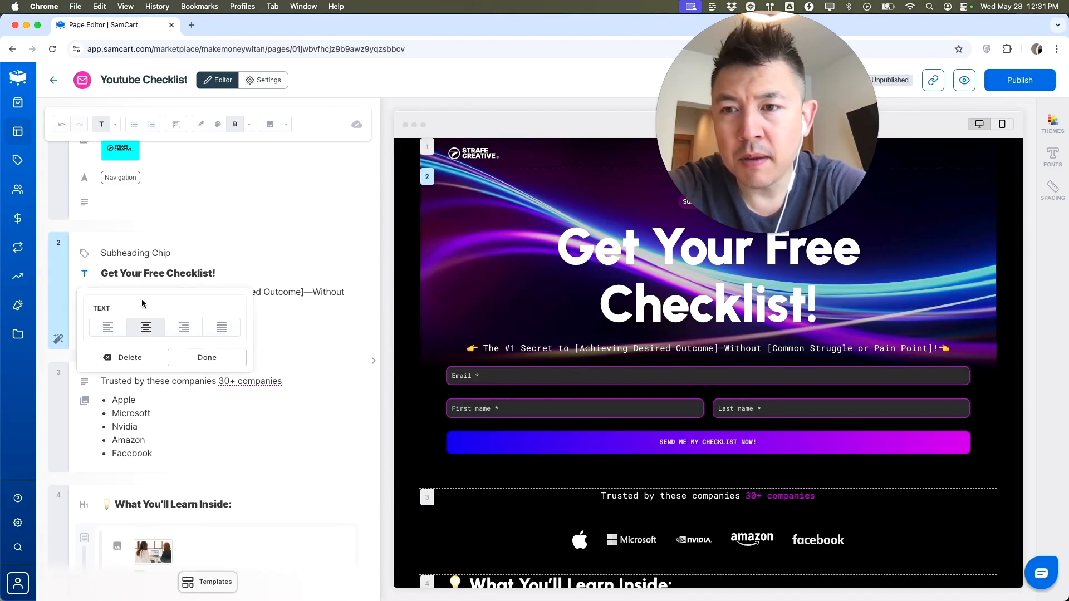
click(109, 327)
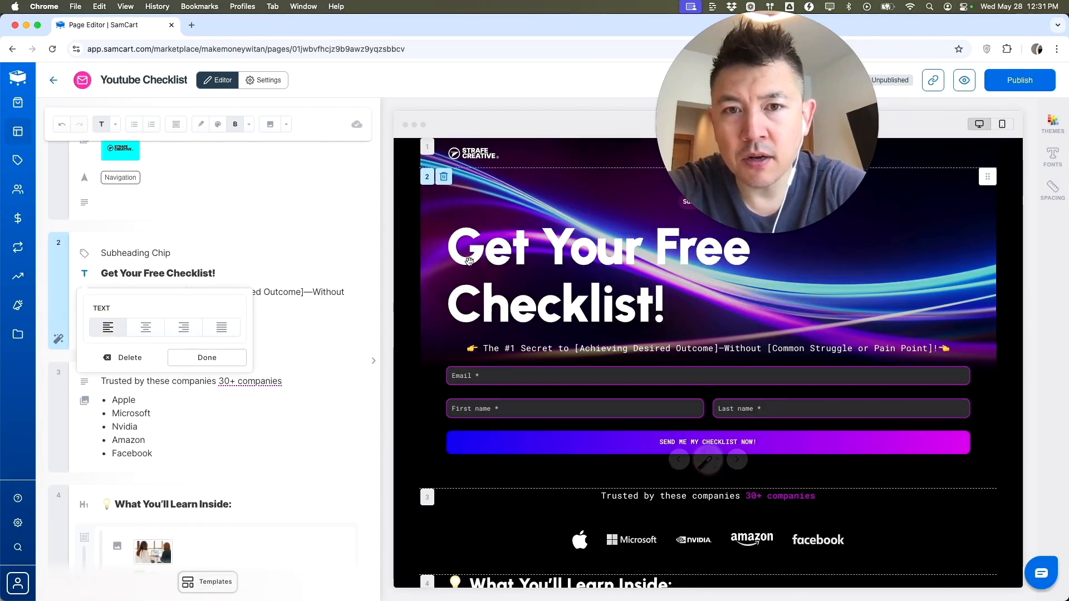
click(146, 327)
click(206, 357)
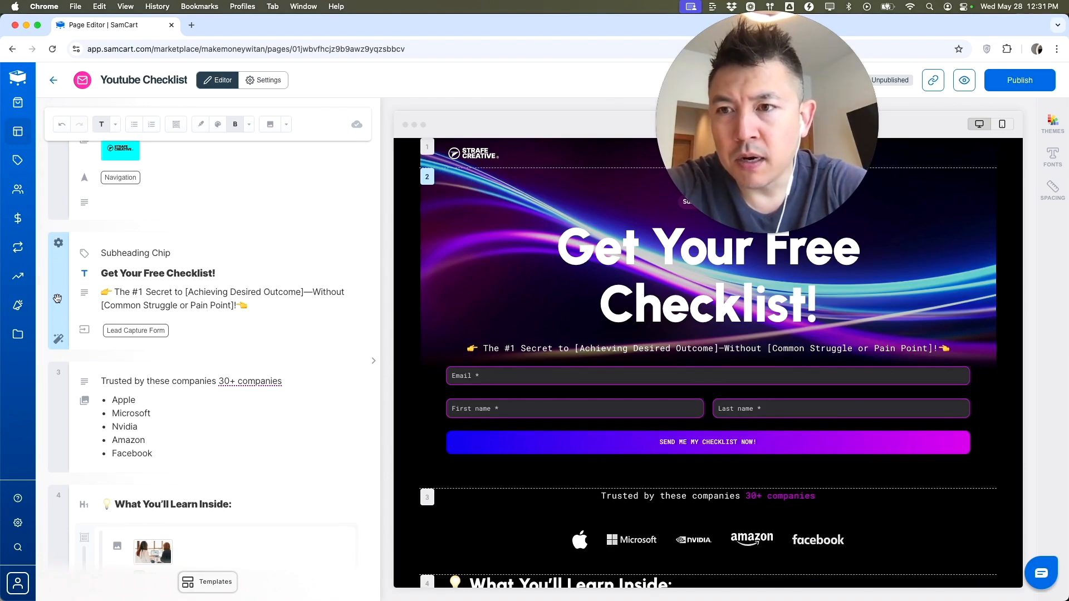
Add a new section directly below the "Get Your Free Checklist!" section and insert a bar chart in it
click(59, 243)
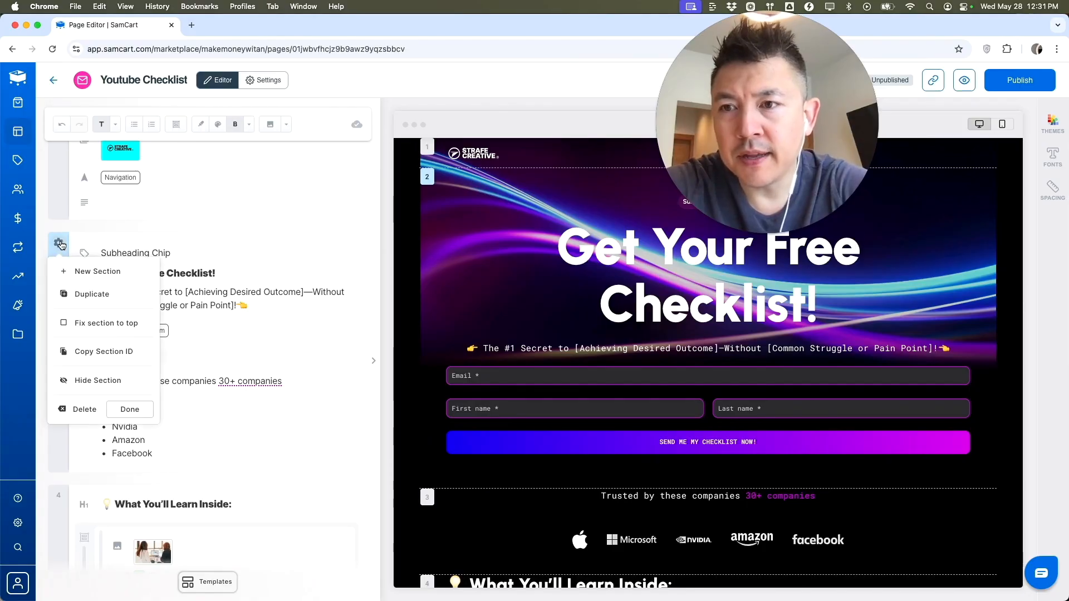
click(98, 272)
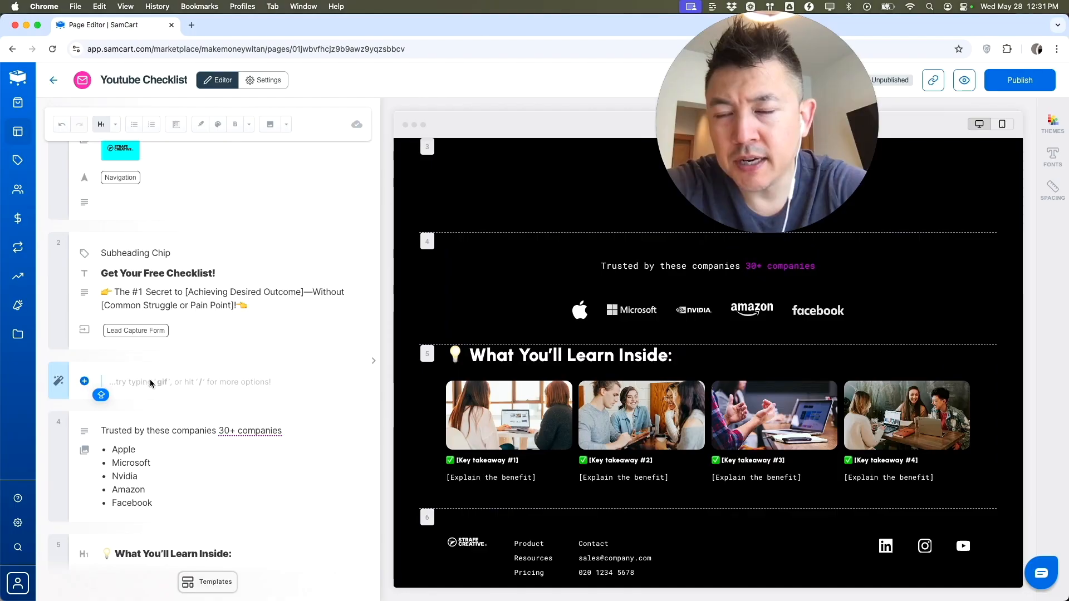
click(84, 382)
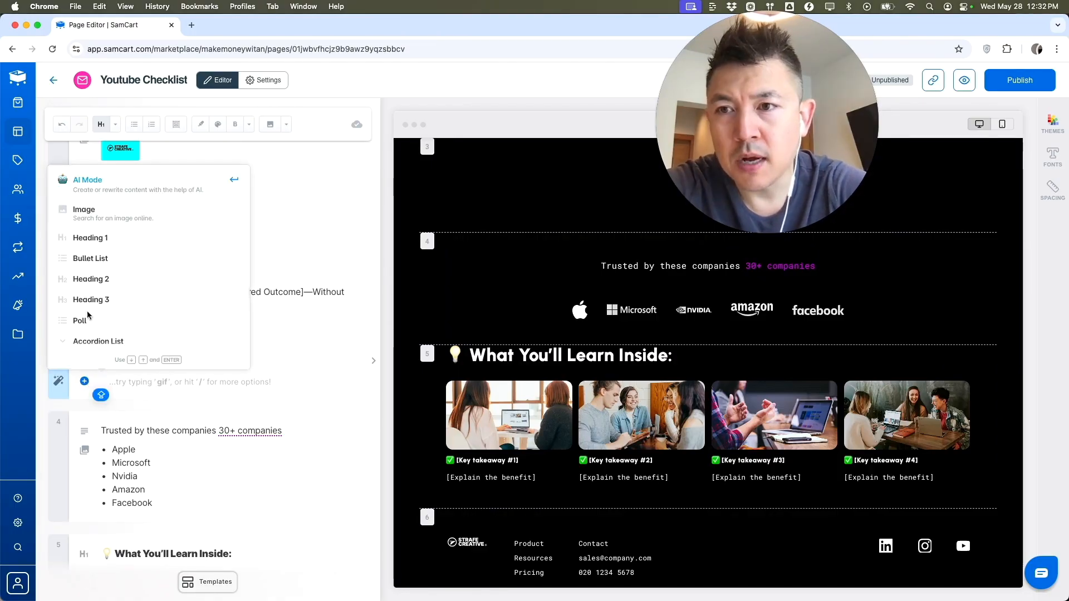
scroll(120, 271, down, 2)
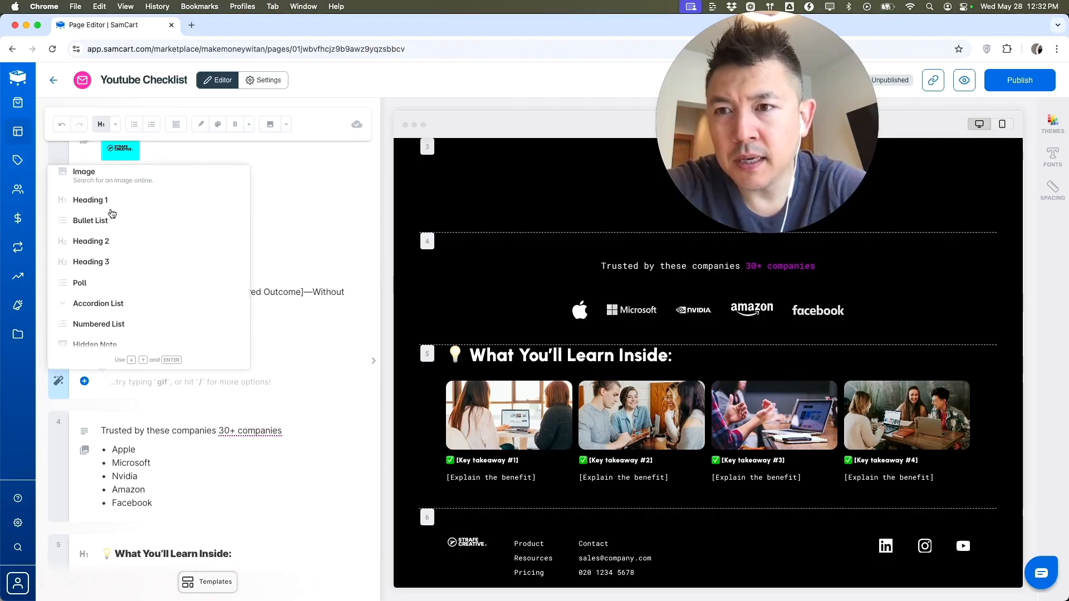
scroll(144, 251, down, 2)
scroll(148, 256, down, 4)
scroll(148, 255, down, 3)
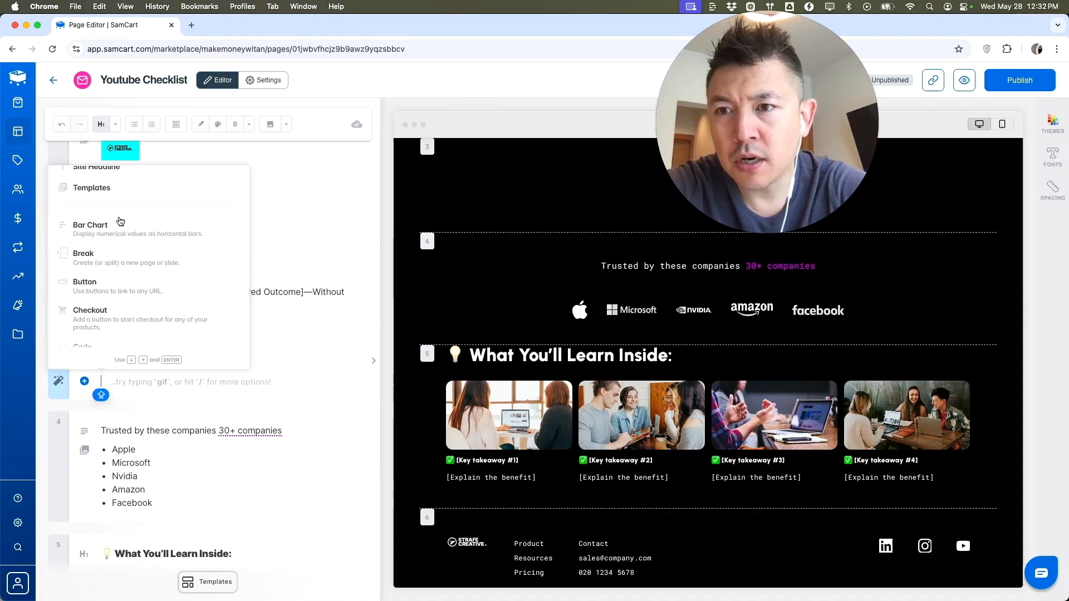
click(104, 229)
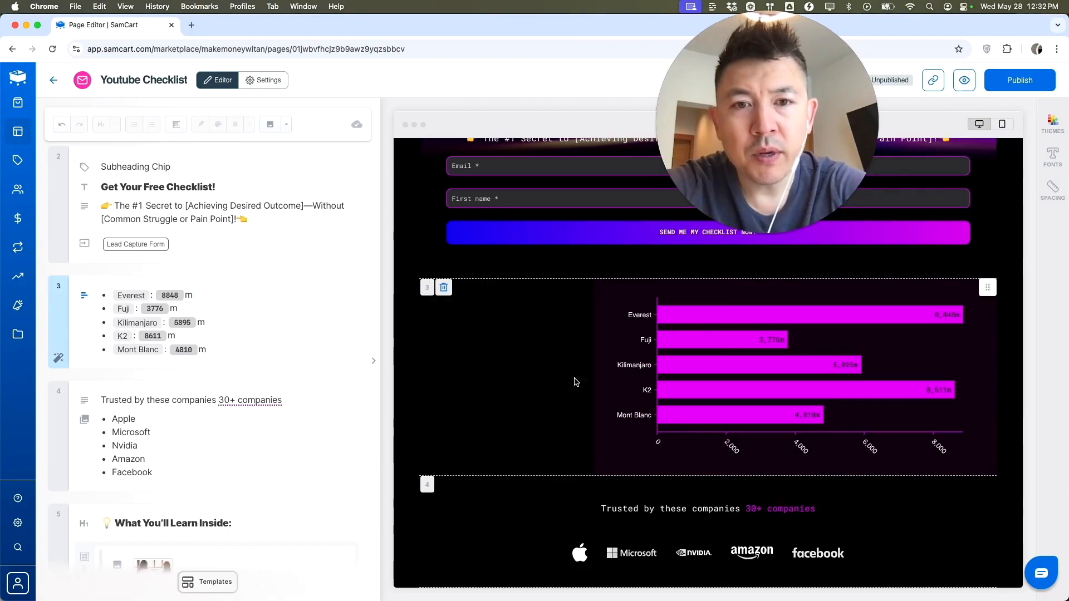
Change the new section's bar chart to a pie chart
click(84, 297)
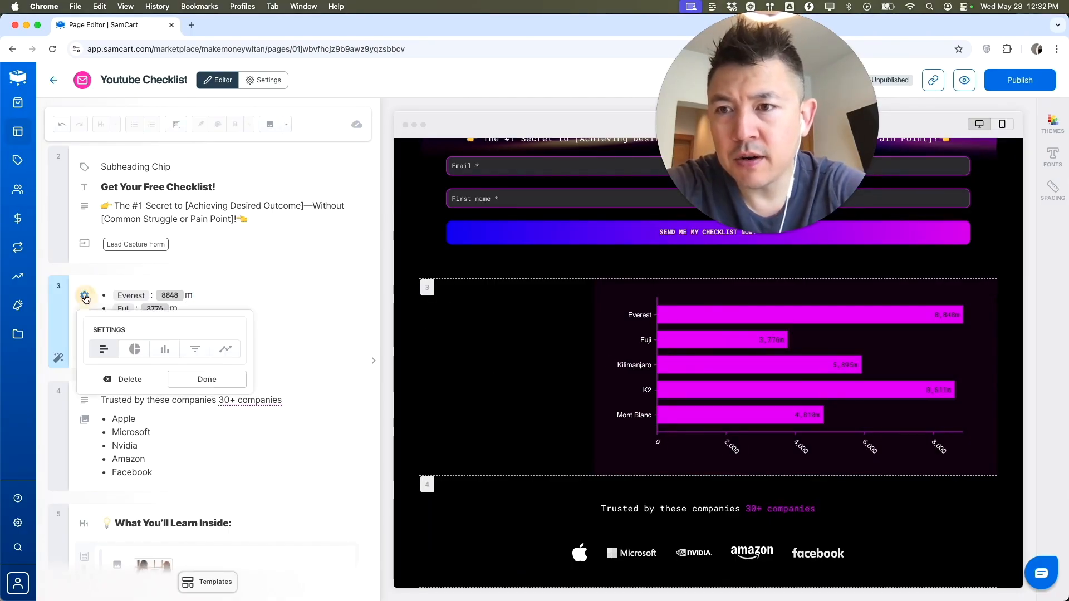
click(135, 349)
click(207, 379)
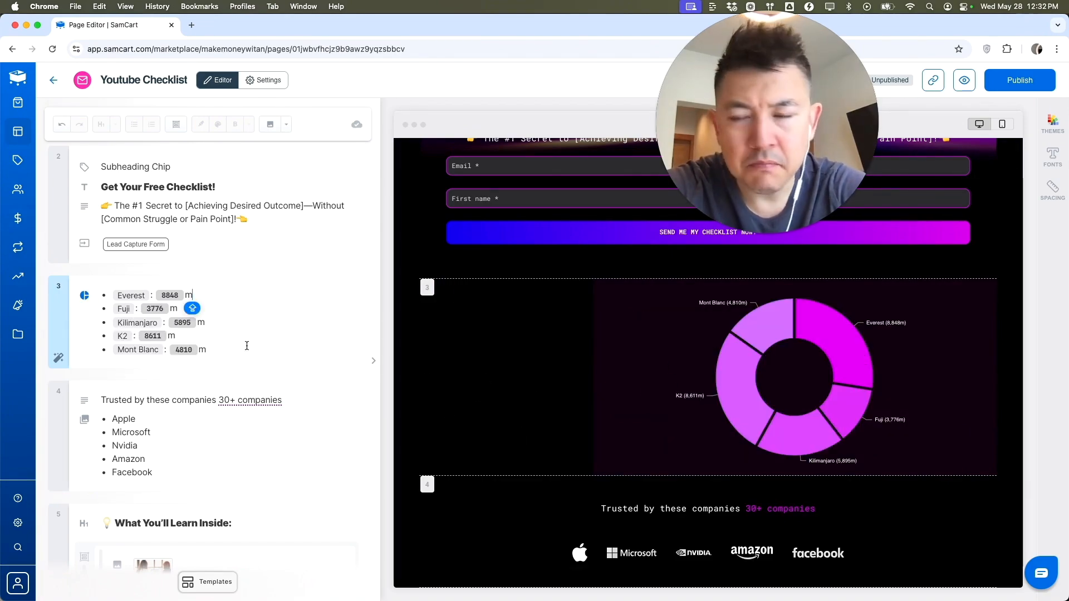
Relabel the chart's Everest entry "PASSIVE INCOME" with a value of 8, and relabel the Fuji entry "YOUTUBE INCOME"
double_click(131, 296)
text(PASSIVE INCOME)
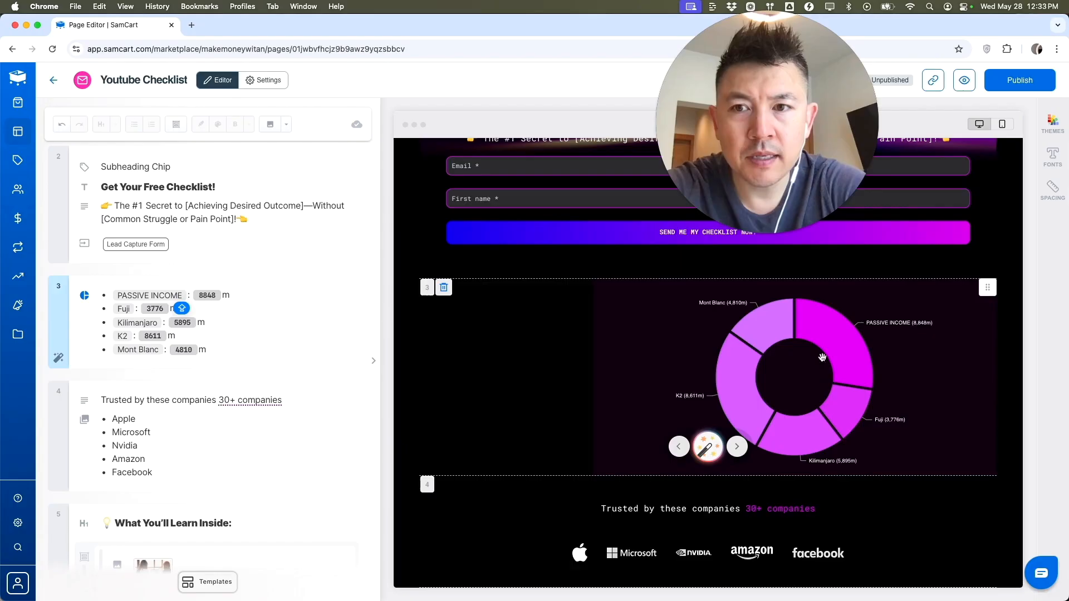
click(206, 296)
key(BackSpace)
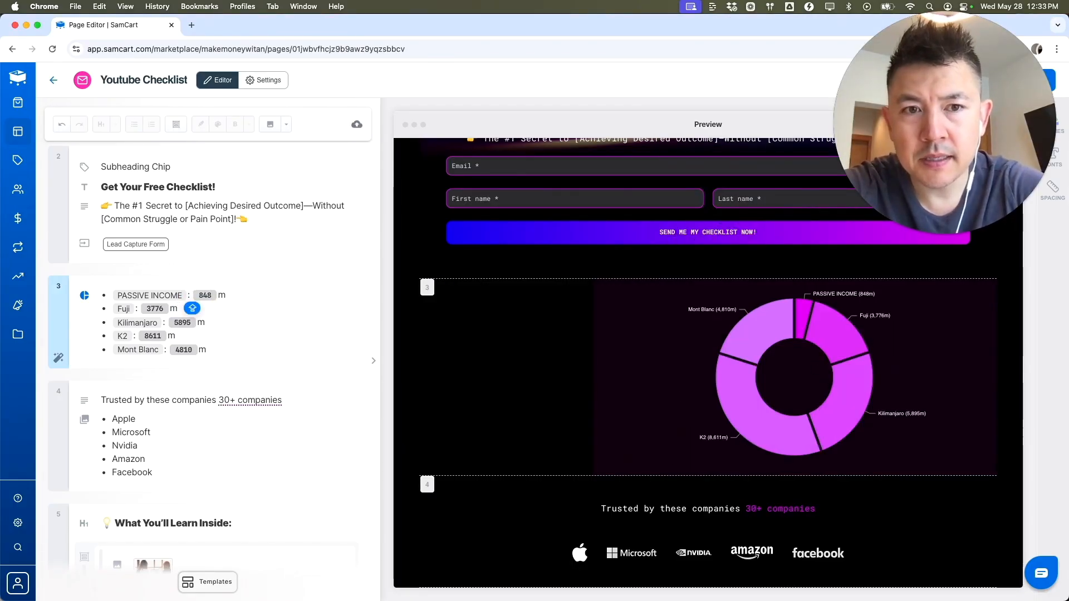
key(BackSpace)
key(BackSpace)
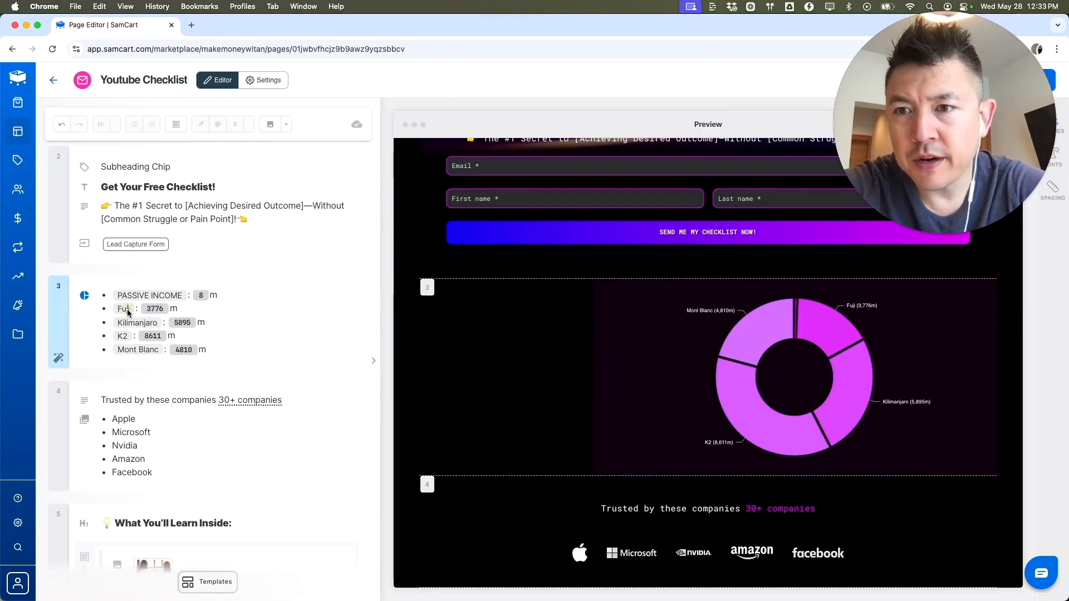
double_click(129, 310)
text(YOUTUBE INCOME)
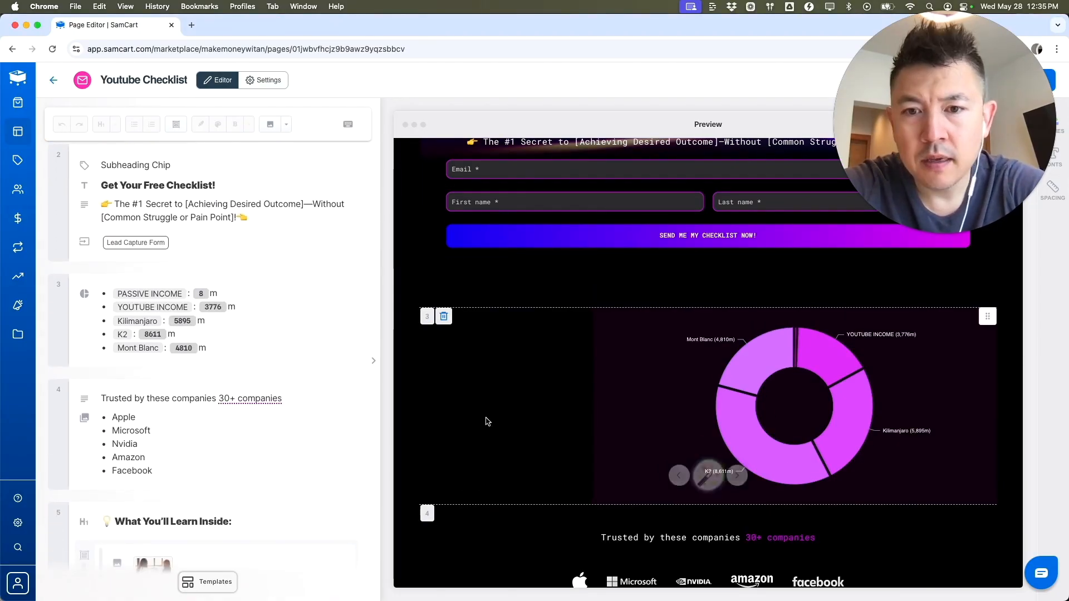
Delete the "Trusted by these companies", "What You'll Learn Inside:" and footer sections below the chart
scroll(484, 420, down, 4)
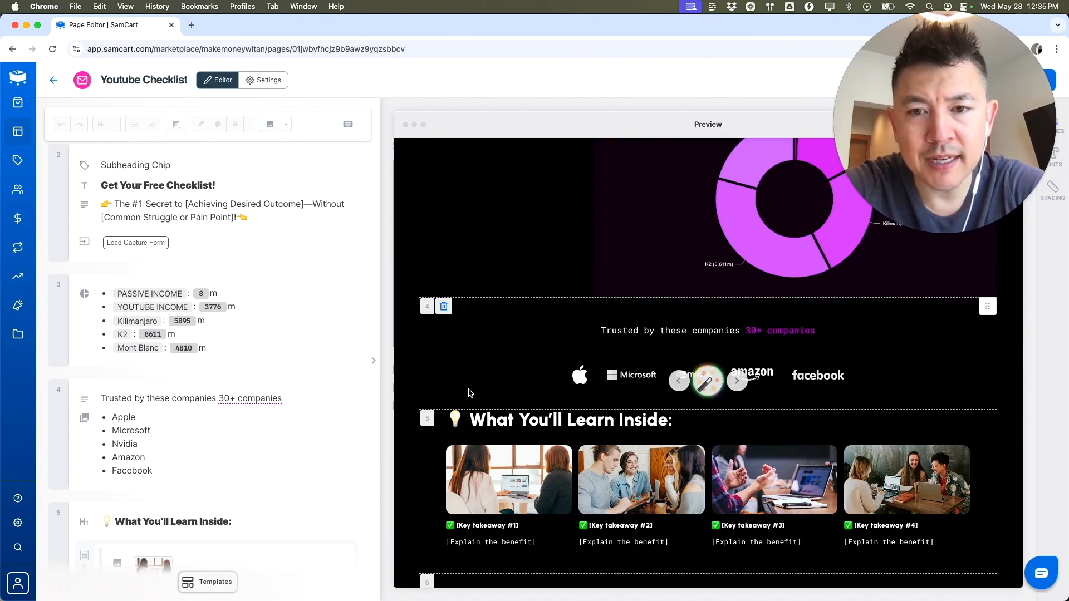
click(444, 307)
scroll(446, 365, down, 1)
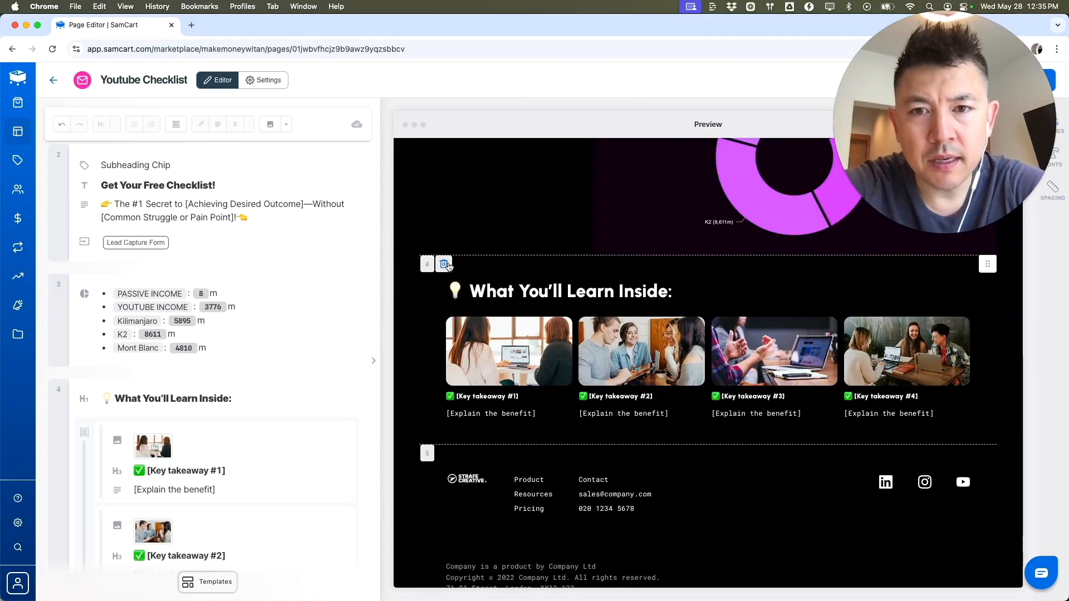
click(445, 265)
click(444, 420)
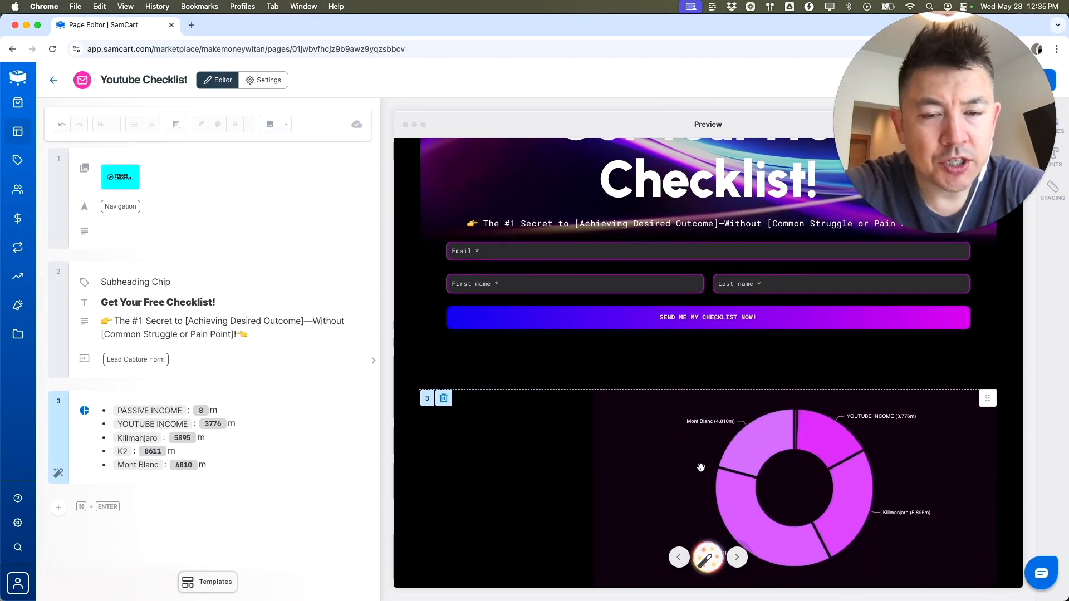
Move the chart section to the very start of the page, above the logo and navigation section
click(59, 402)
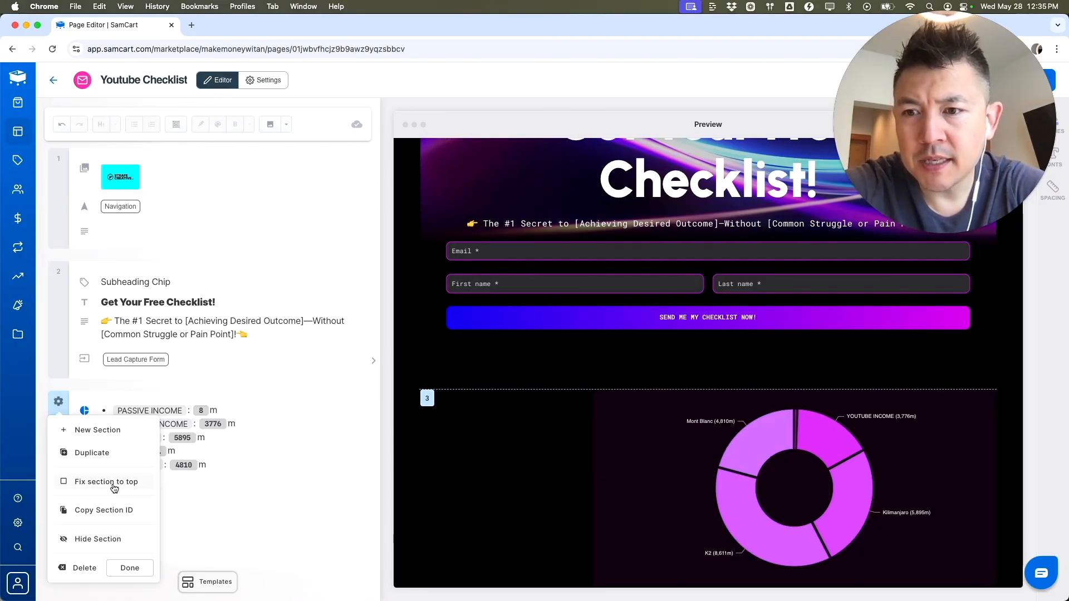
click(114, 384)
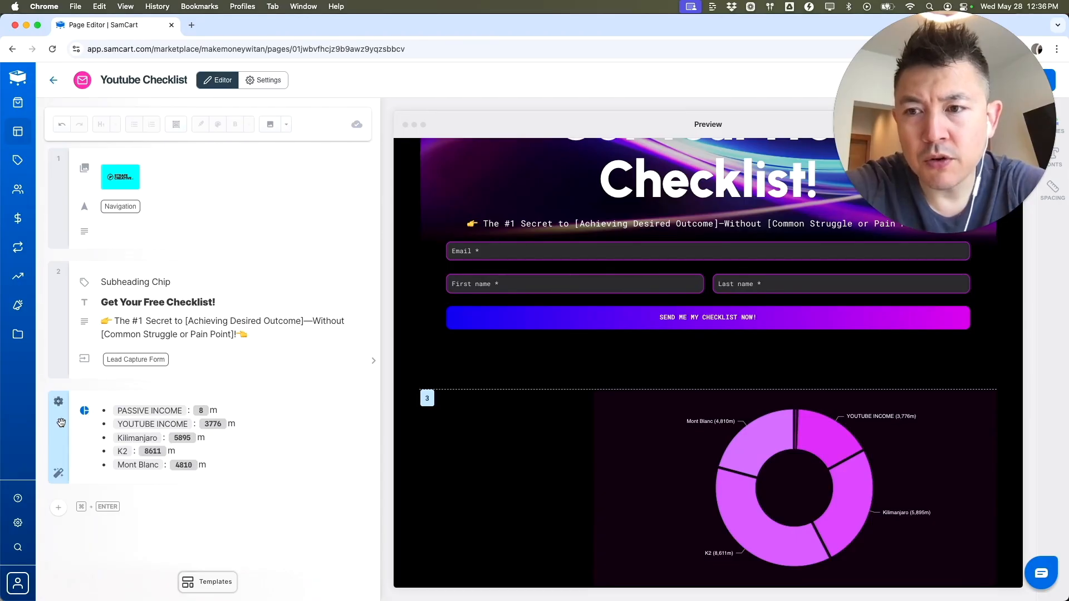
drag(58, 429, 69, 162)
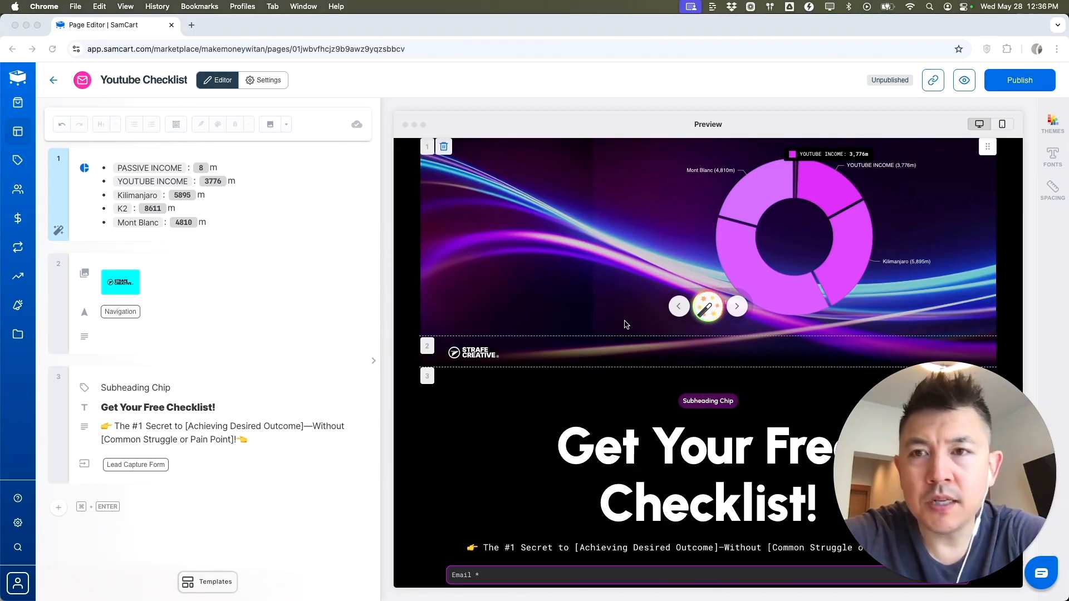
Review the page settings, including the custom header and footer code options under Pixels + Scripts
click(267, 81)
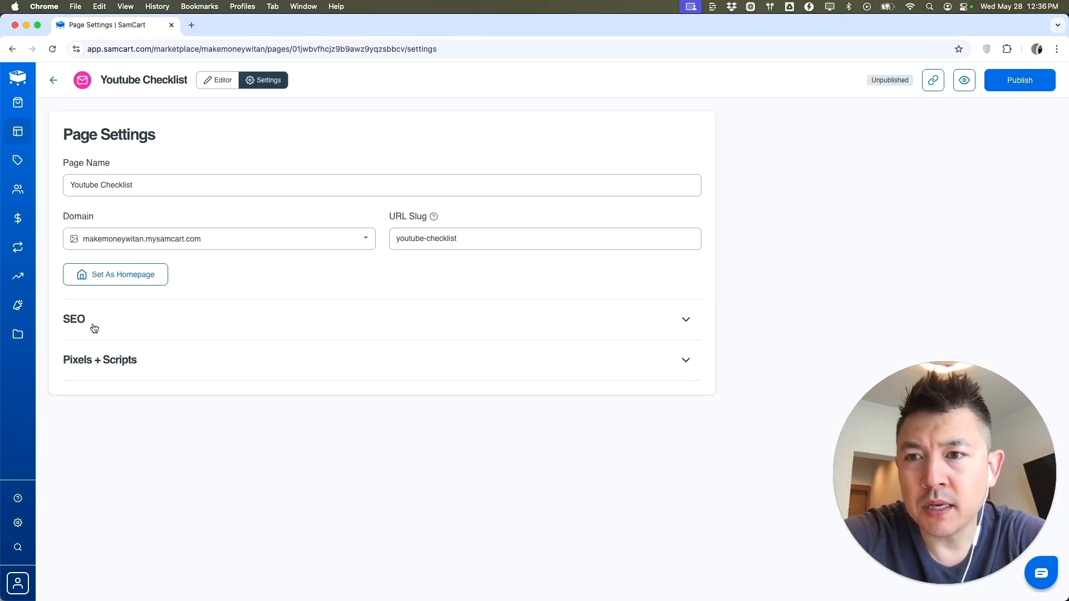
click(294, 368)
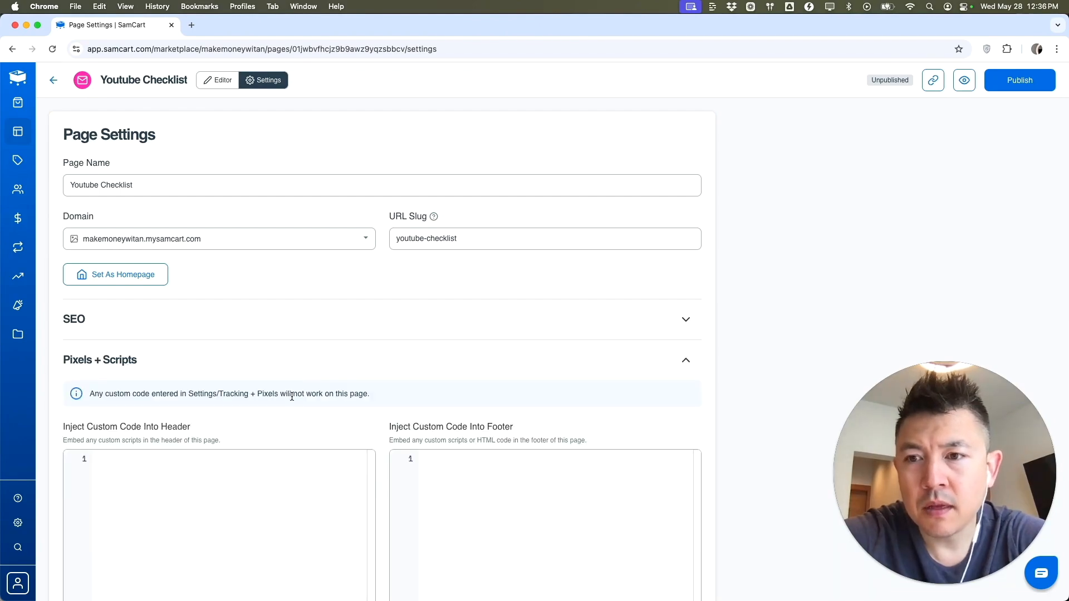
scroll(329, 425, down, 3)
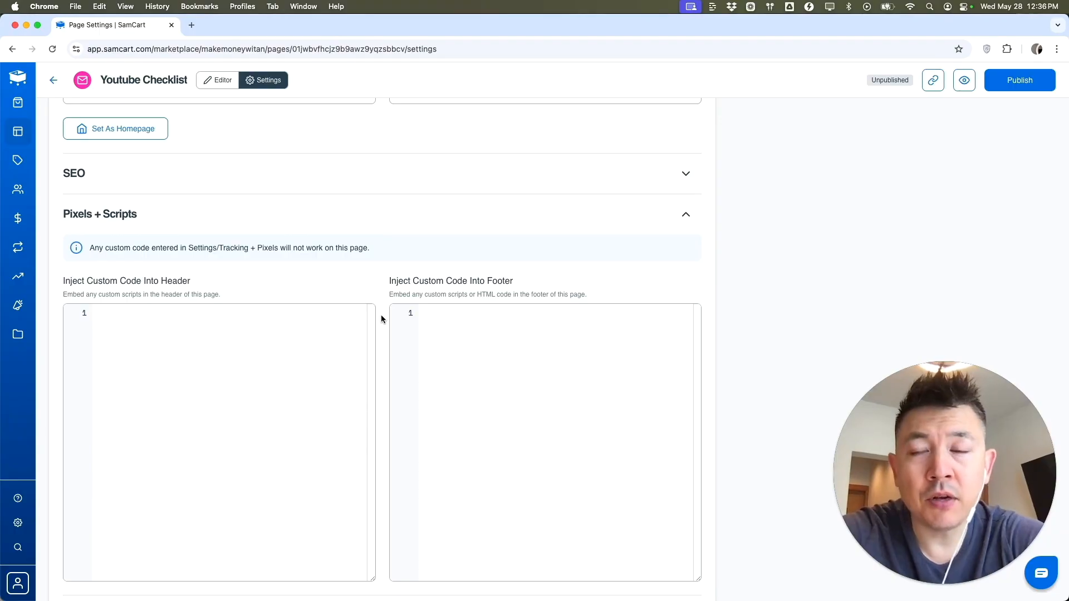
scroll(381, 315, up, 3)
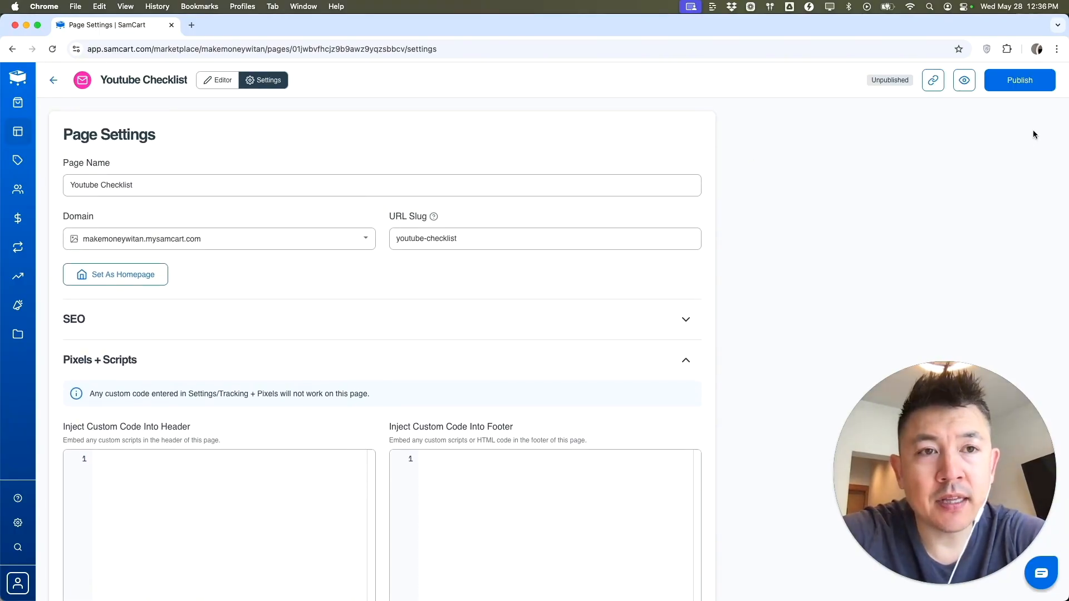
Publish the Youtube Checklist page
click(1010, 84)
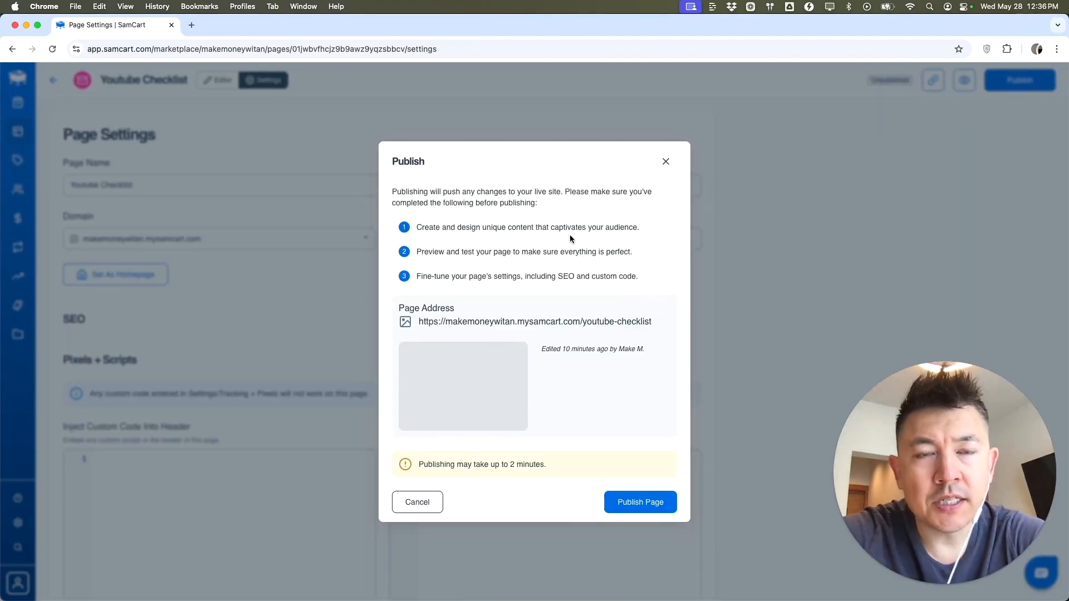
click(633, 504)
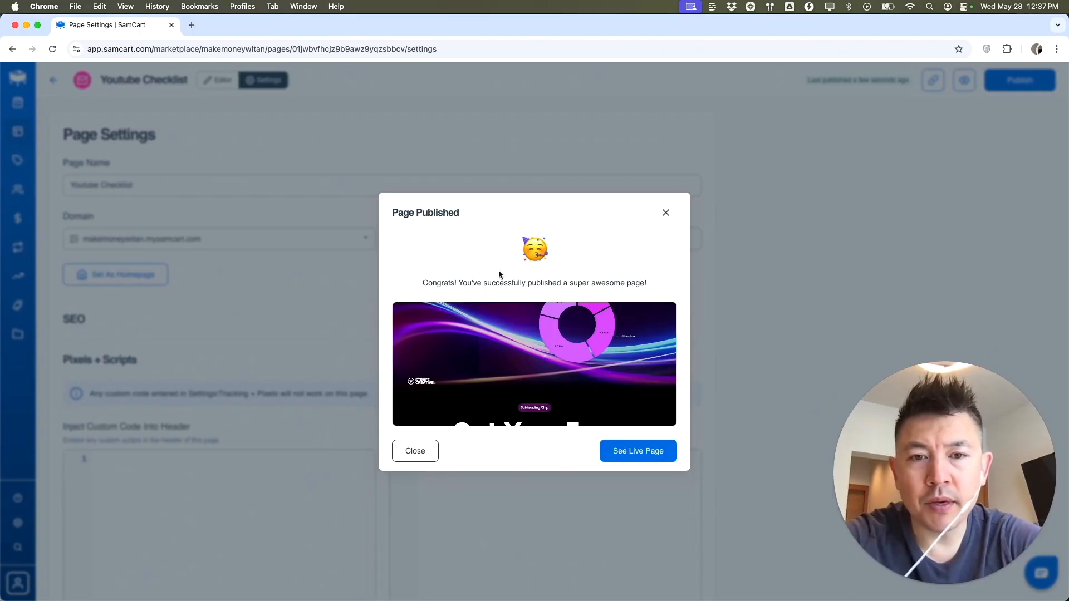
Open the live version of the published page, look it over and select its web address
click(620, 453)
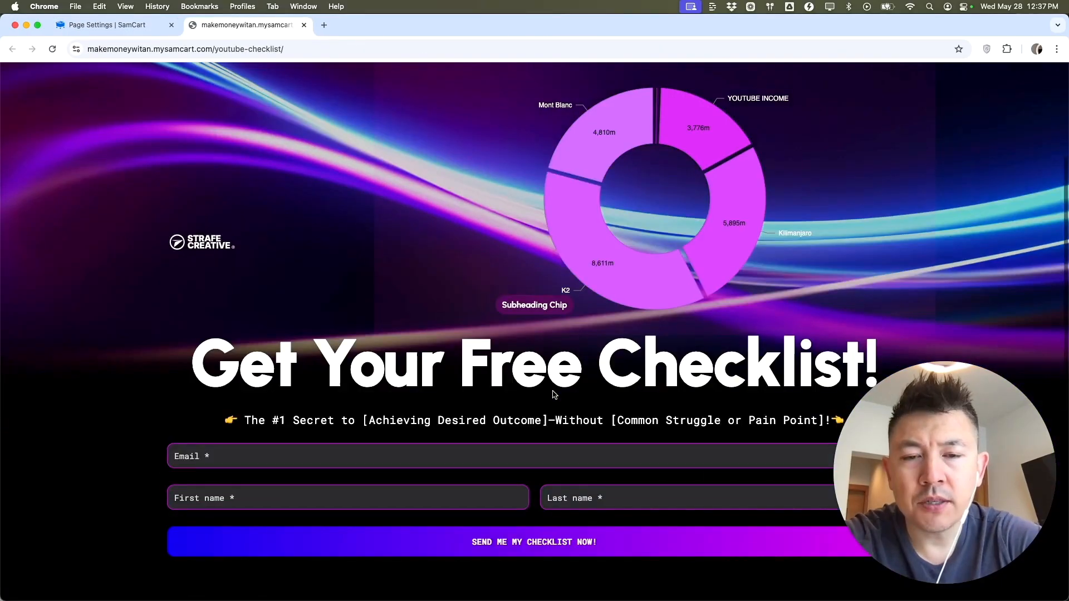
scroll(383, 344, up, 2)
click(280, 50)
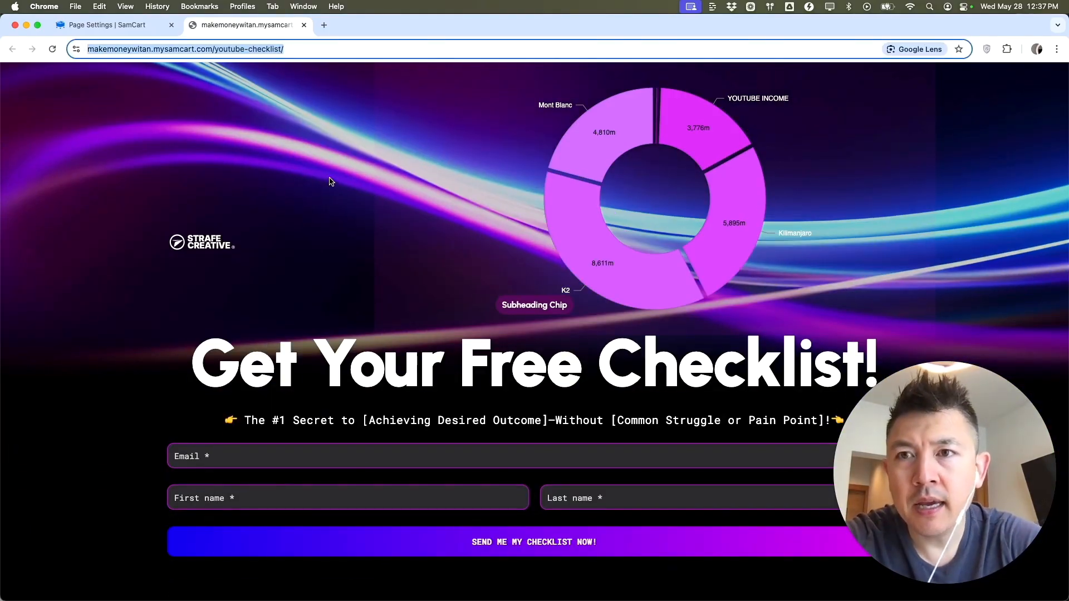